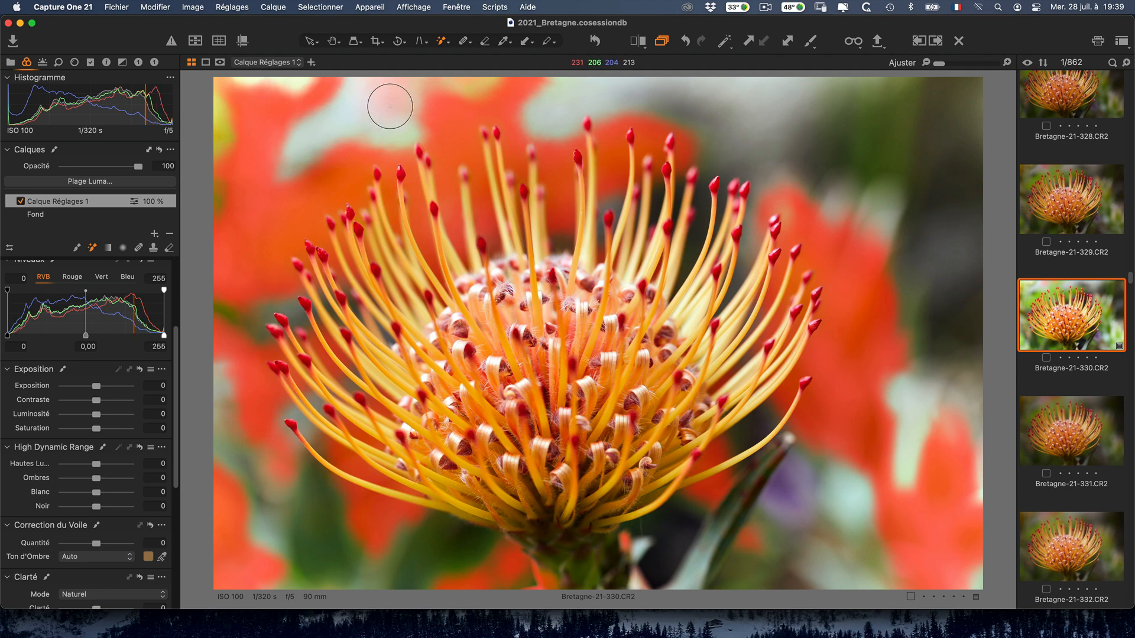
# Mask the whole background around the flower with Magic Brush strokes across its edges and corners
pyautogui.click(373, 105)
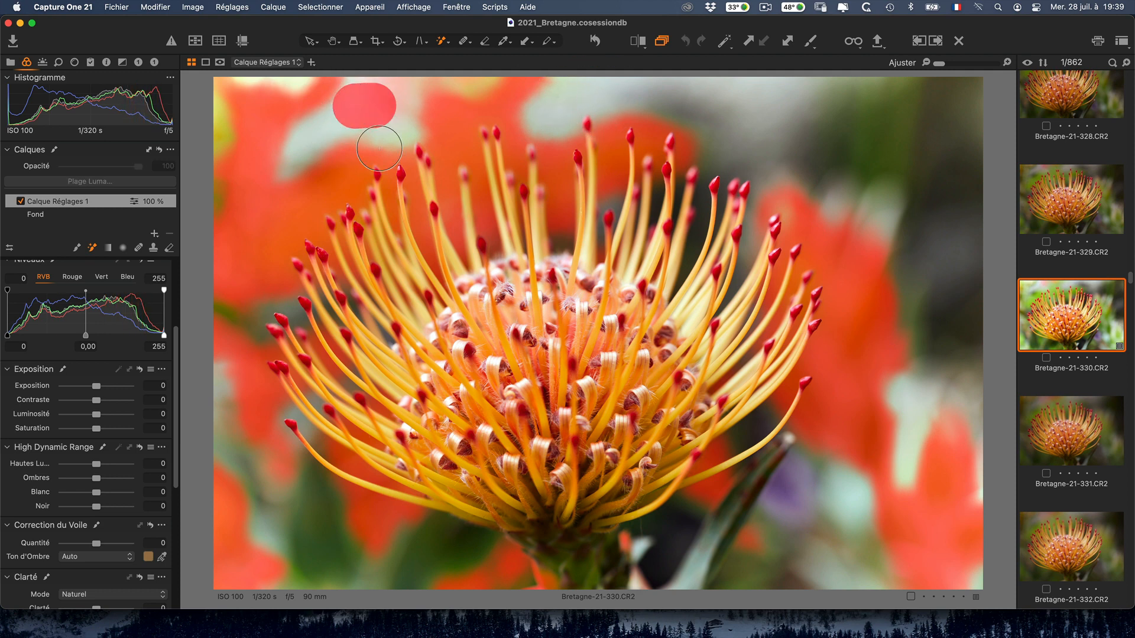
pyautogui.moveTo(915, 133); pyautogui.dragTo(971, 154)
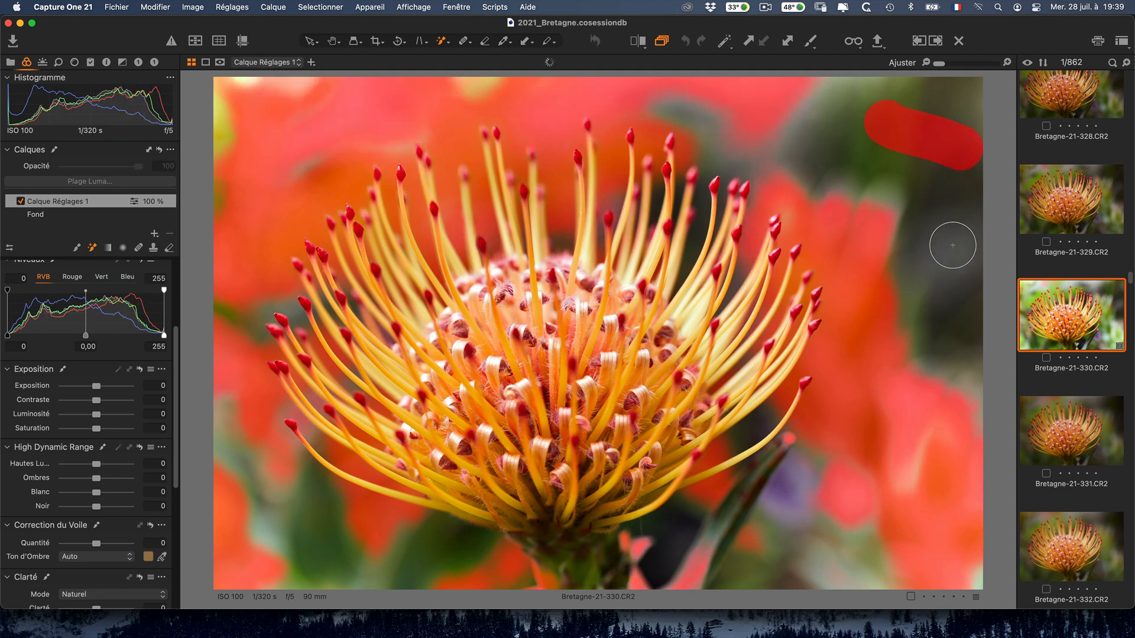
pyautogui.moveTo(813, 106)
pyautogui.mouseDown()
pyautogui.moveTo(835, 183)
pyautogui.moveTo(760, 142)
pyautogui.mouseUp()
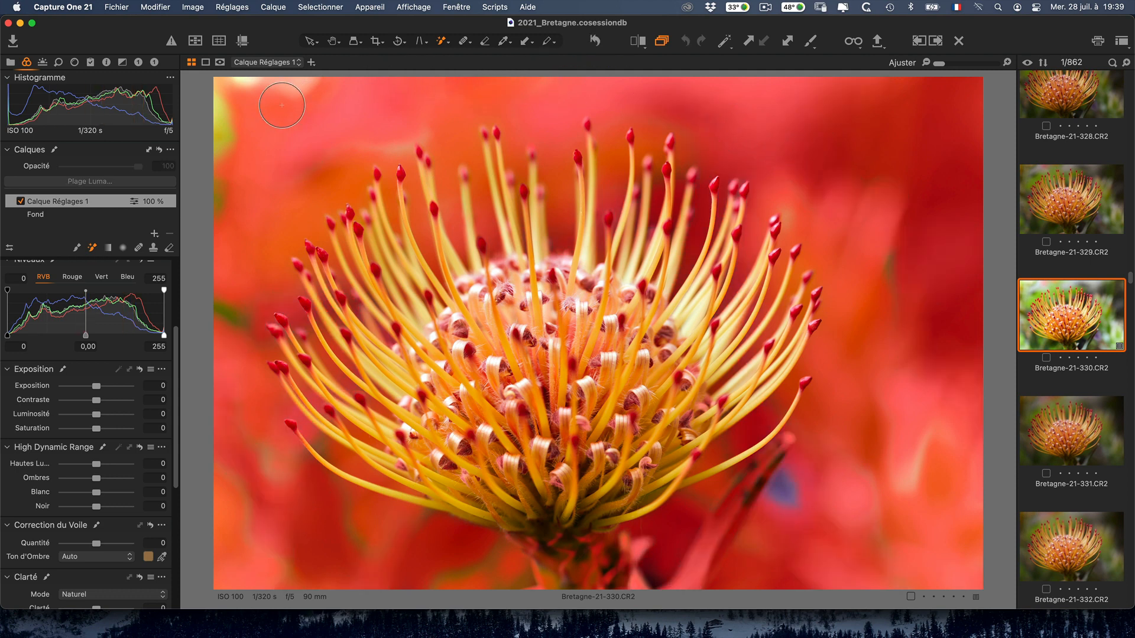
pyautogui.moveTo(235, 117)
pyautogui.mouseDown()
pyautogui.moveTo(223, 144)
pyautogui.moveTo(226, 213)
pyautogui.mouseUp()
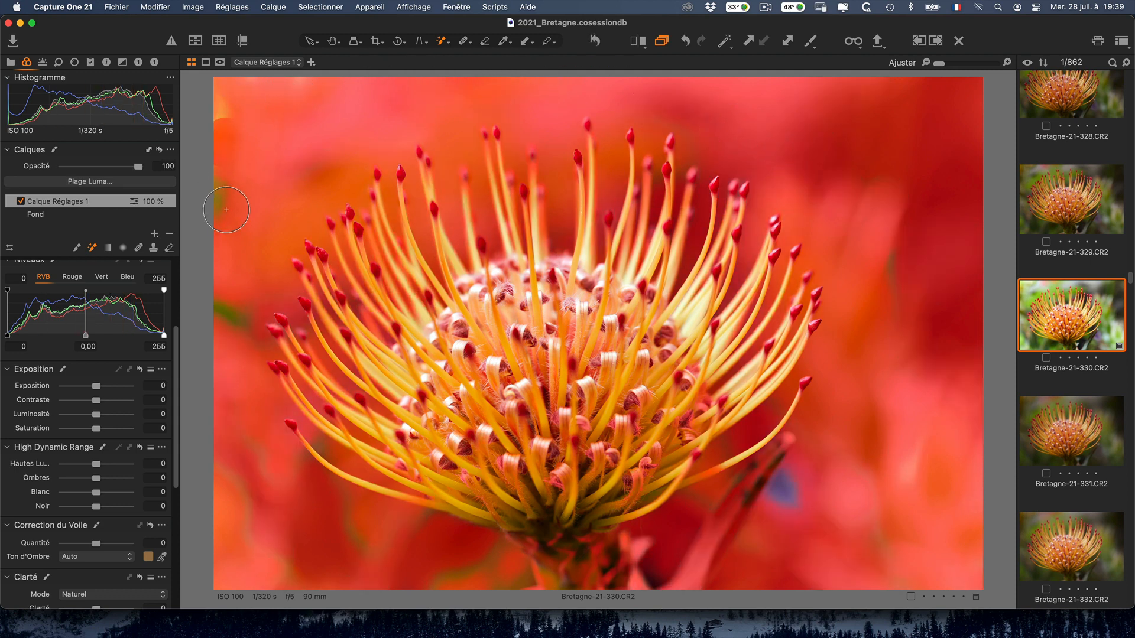
pyautogui.moveTo(266, 561); pyautogui.dragTo(311, 582)
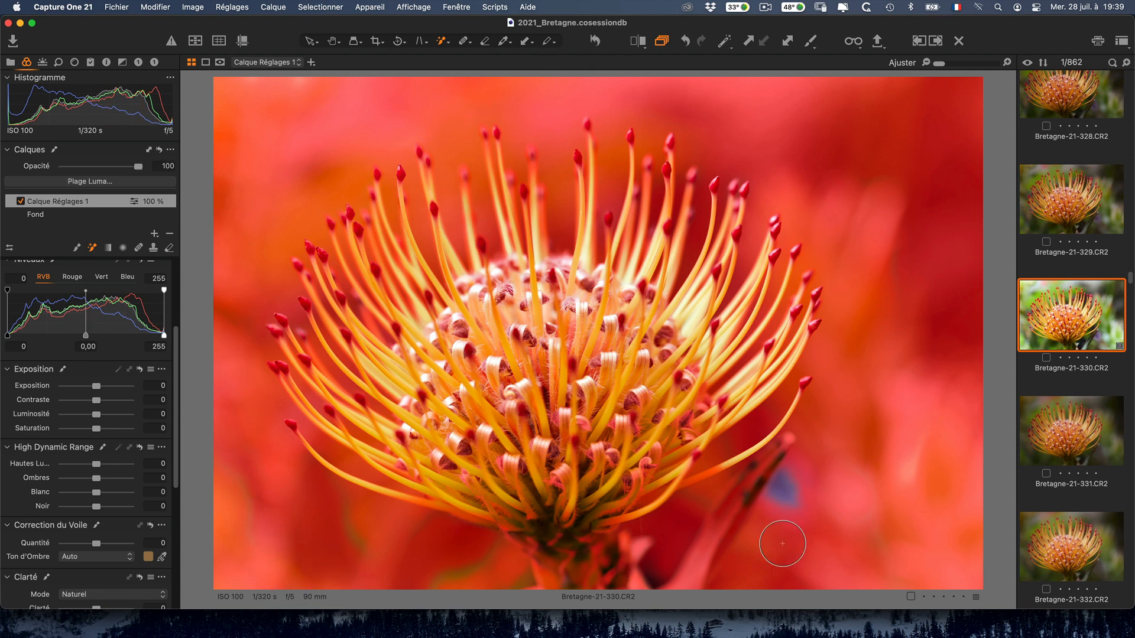
pyautogui.moveTo(780, 489); pyautogui.dragTo(868, 531)
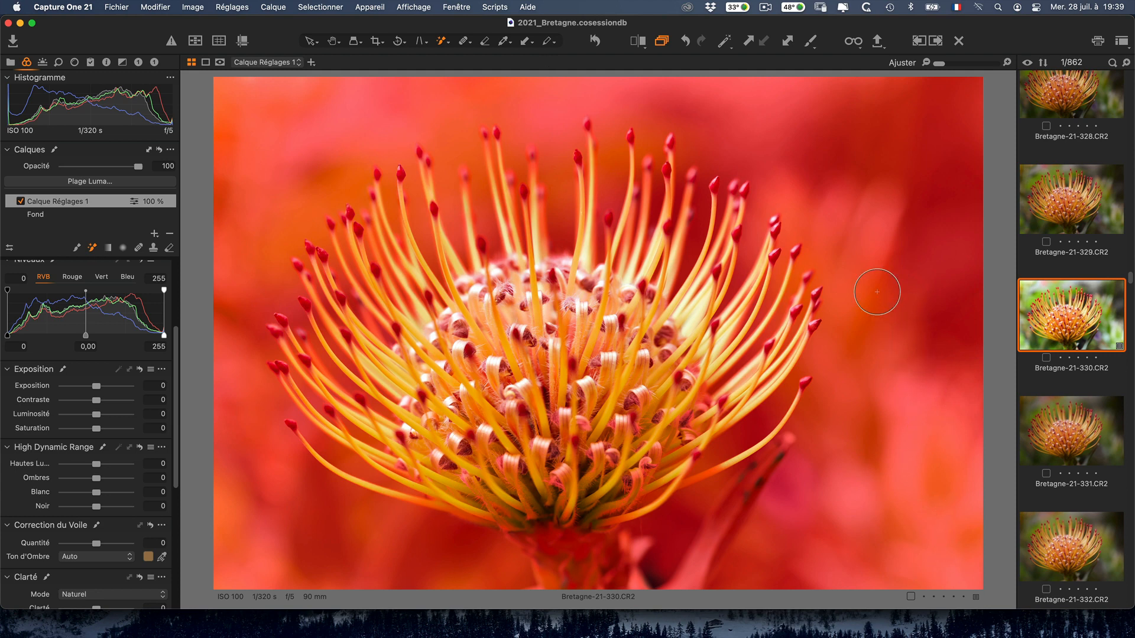
# Hide the mask overlay and brighten the masked background by raising the layer's exposure to about 0.5
pyautogui.press('m')
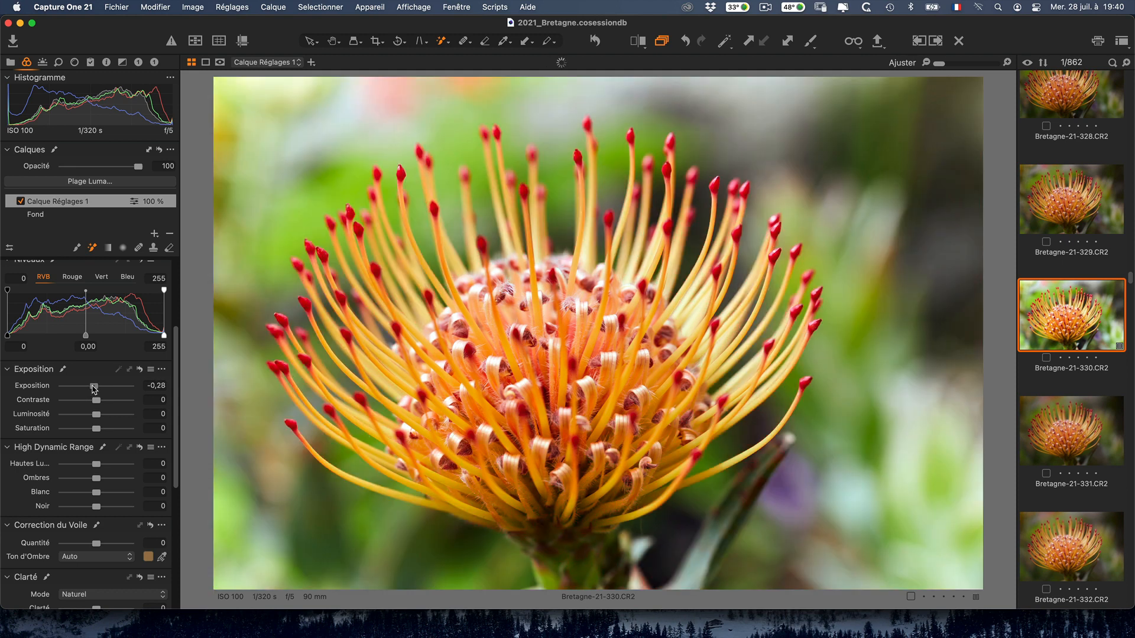
pyautogui.moveTo(94, 388); pyautogui.dragTo(82, 390)
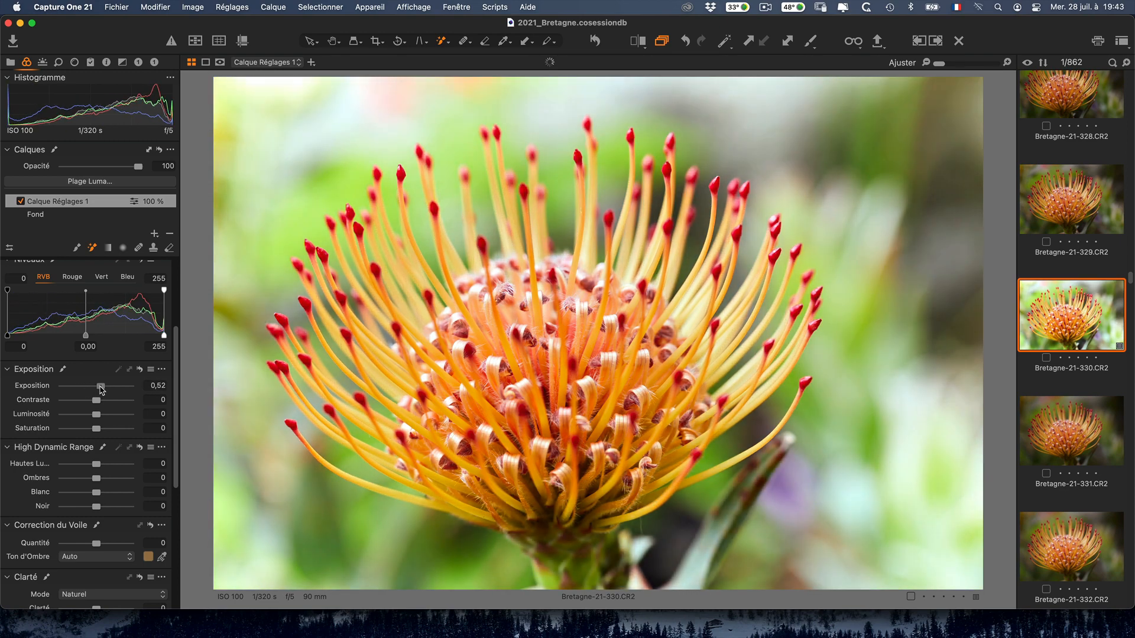
pyautogui.moveTo(102, 389); pyautogui.dragTo(103, 388)
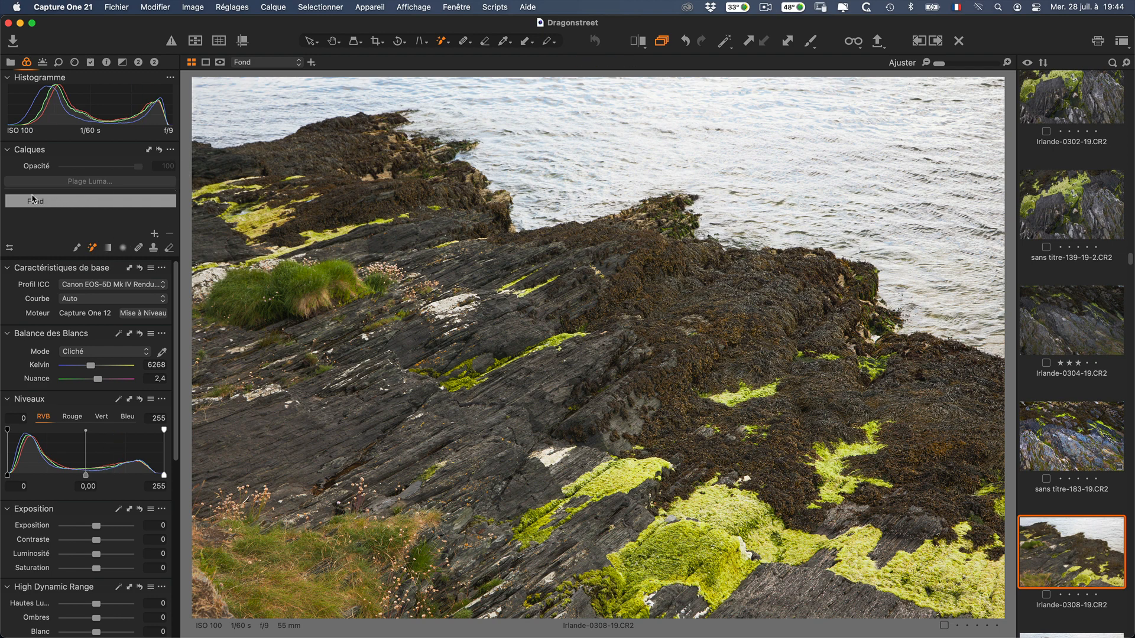
# Mask the sea in Irlande-0308-19.CR2 with the Magic Brush on an adjustment layer, and open the brush settings
pyautogui.press('b')
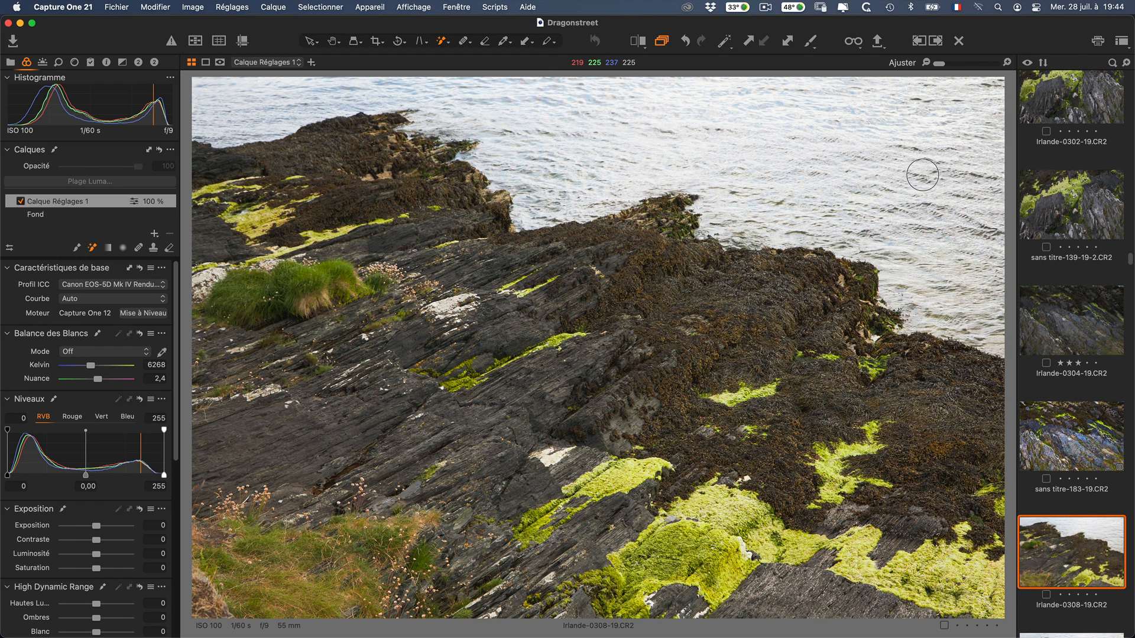
pyautogui.click(548, 131)
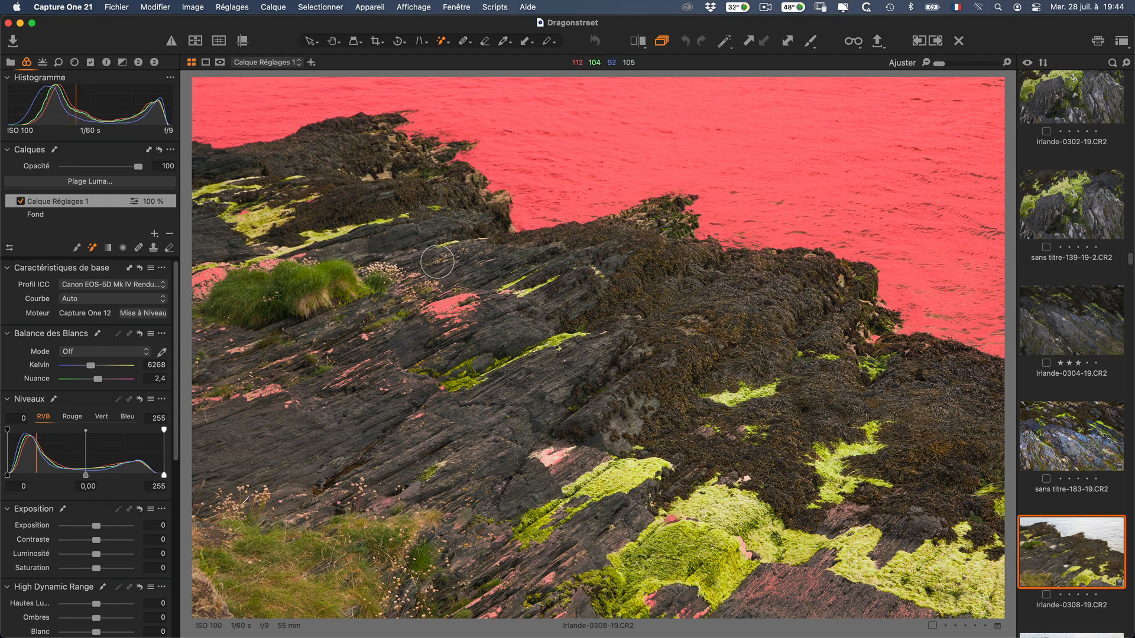
pyautogui.rightClick(438, 264)
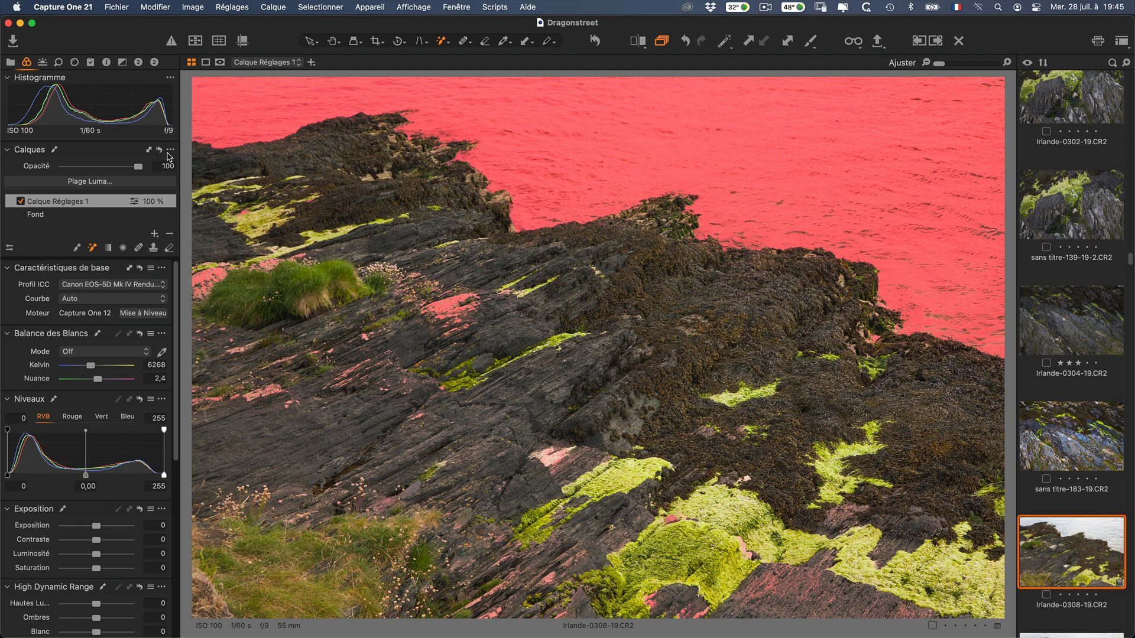
# Reset the layer's mask and paint across the sea again with the Magic Brush, with entire-photo sampling turned off
pyautogui.rightClick(345, 154)
pyautogui.click(372, 157)
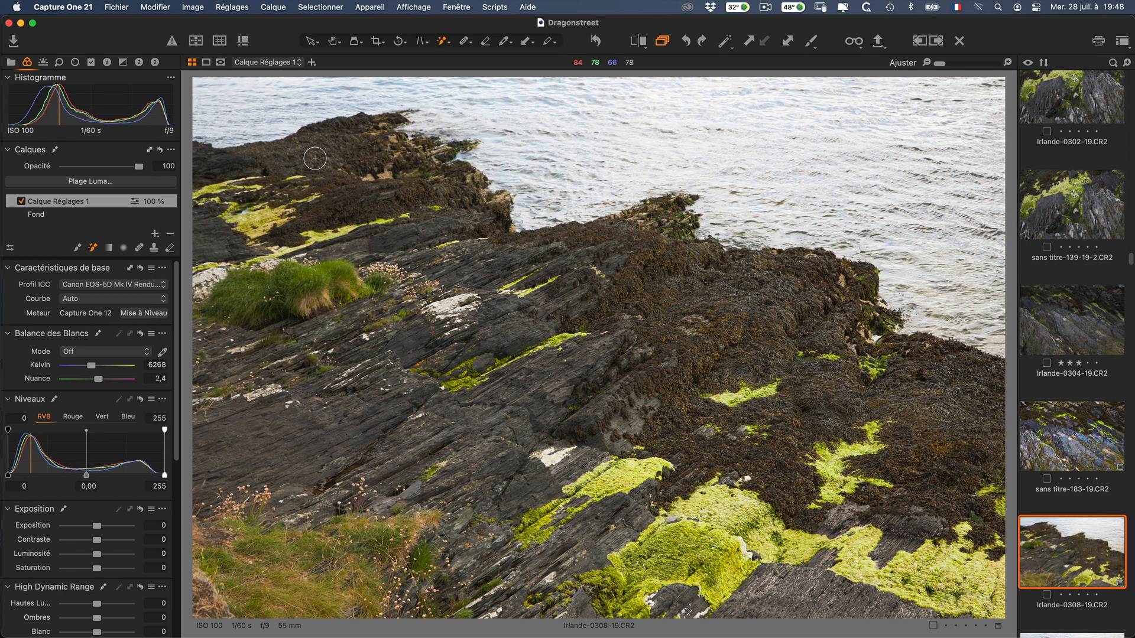
pyautogui.rightClick(315, 159)
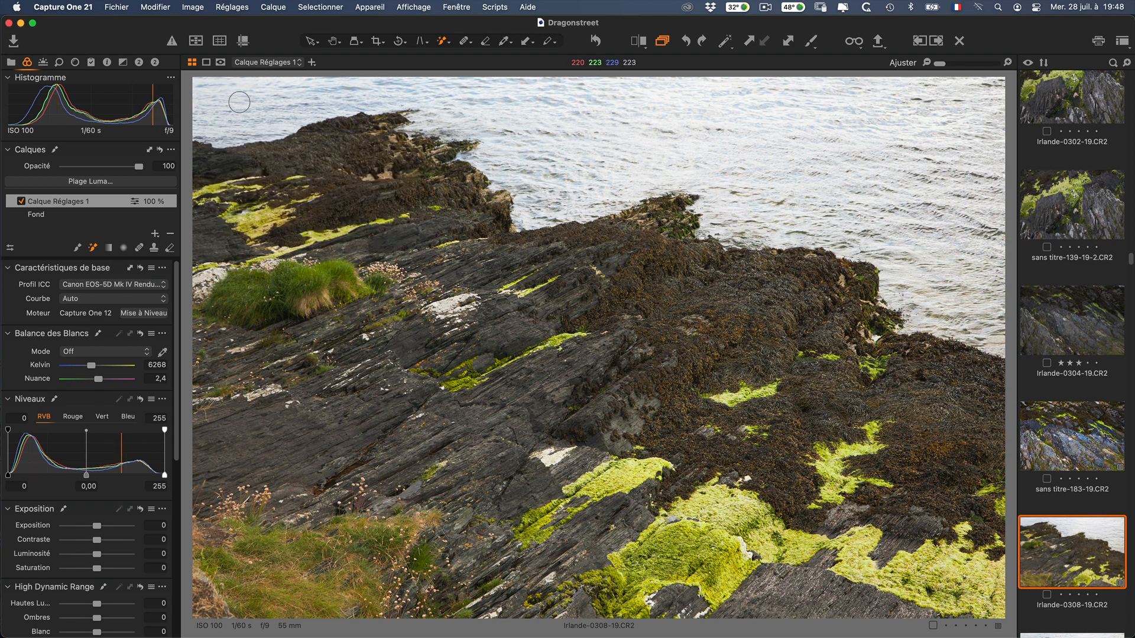
pyautogui.moveTo(239, 102)
pyautogui.mouseDown()
pyautogui.moveTo(474, 96)
pyautogui.moveTo(627, 137)
pyautogui.moveTo(814, 100)
pyautogui.moveTo(858, 164)
pyautogui.moveTo(926, 208)
pyautogui.moveTo(950, 296)
pyautogui.mouseUp()
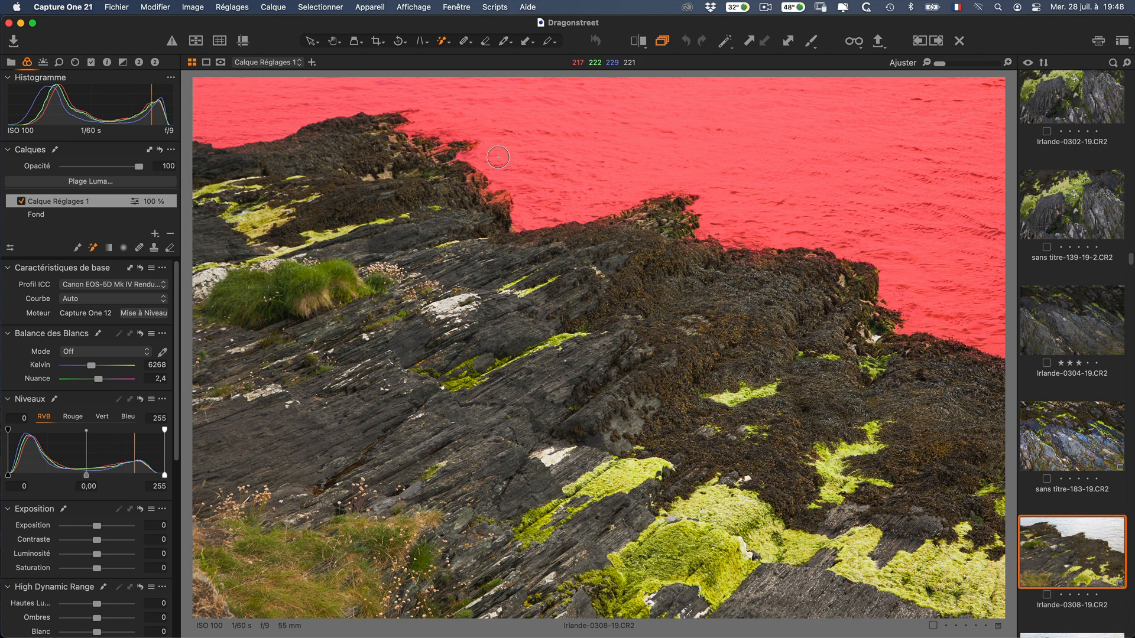
# Reset the mask and repaint the sea with the Magic Brush's colour tolerance raised to 65
pyautogui.rightClick(534, 169)
pyautogui.rightClick(519, 167)
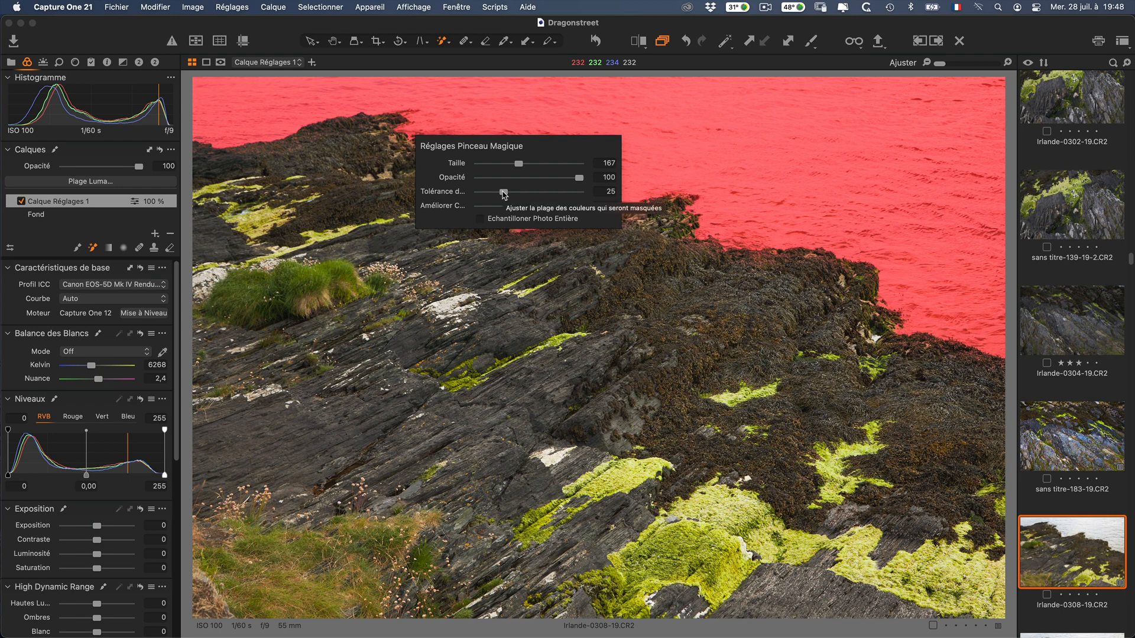
pyautogui.moveTo(503, 193); pyautogui.dragTo(503, 191)
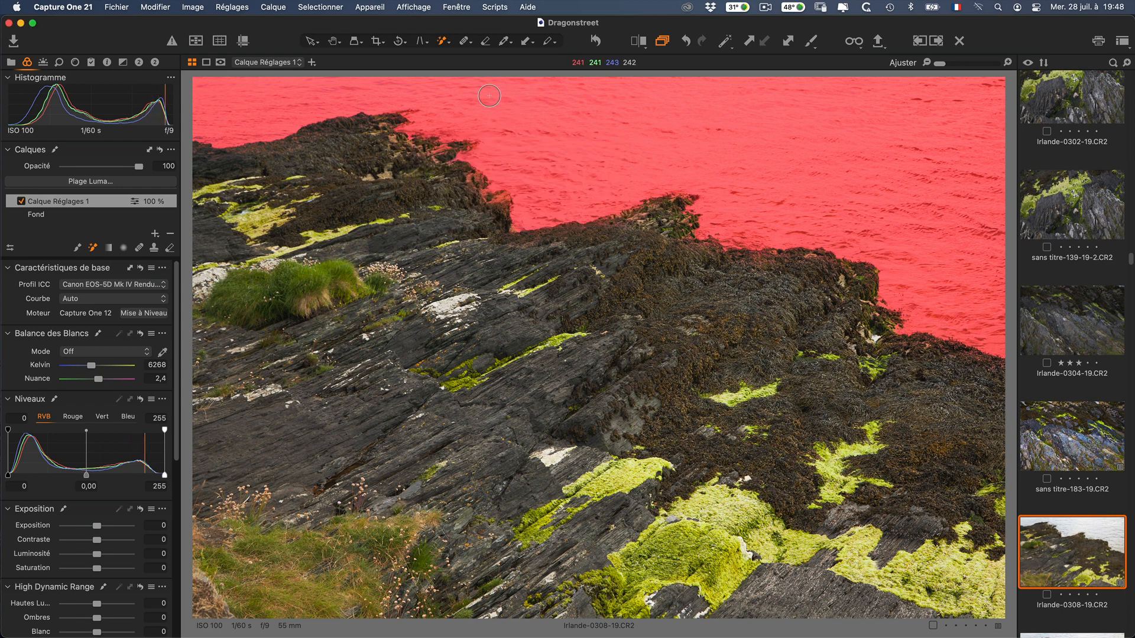
pyautogui.click(171, 150)
pyautogui.click(195, 156)
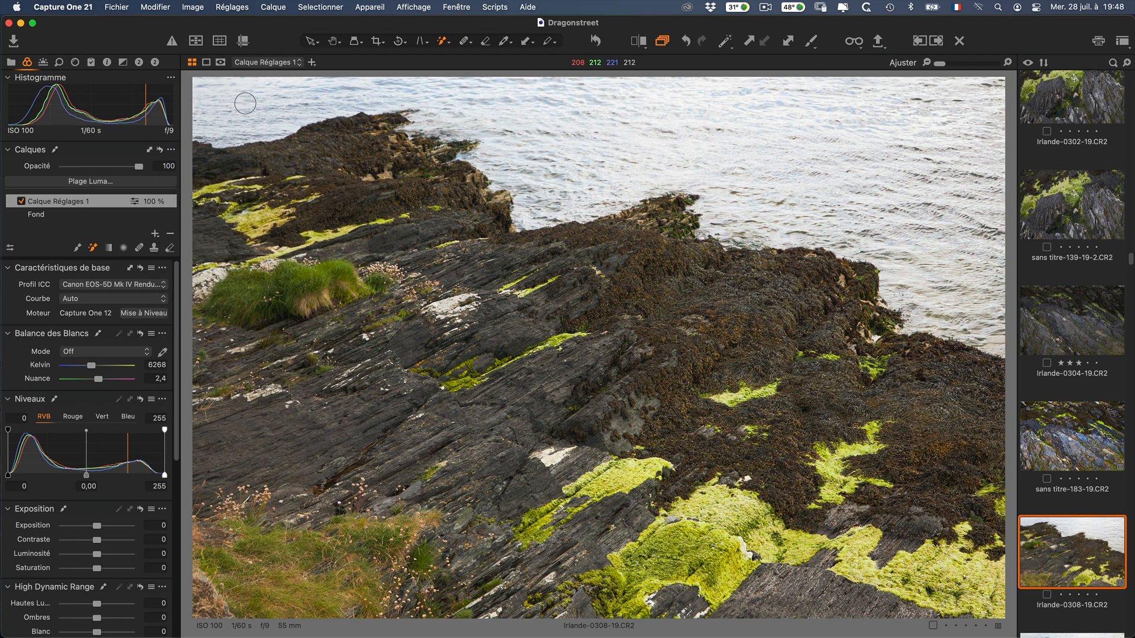
pyautogui.moveTo(245, 103)
pyautogui.mouseDown()
pyautogui.moveTo(440, 87)
pyautogui.moveTo(561, 106)
pyautogui.moveTo(558, 151)
pyautogui.moveTo(579, 160)
pyautogui.moveTo(671, 122)
pyautogui.moveTo(792, 124)
pyautogui.moveTo(772, 165)
pyautogui.moveTo(842, 193)
pyautogui.moveTo(904, 240)
pyautogui.moveTo(944, 294)
pyautogui.moveTo(955, 112)
pyautogui.mouseUp()
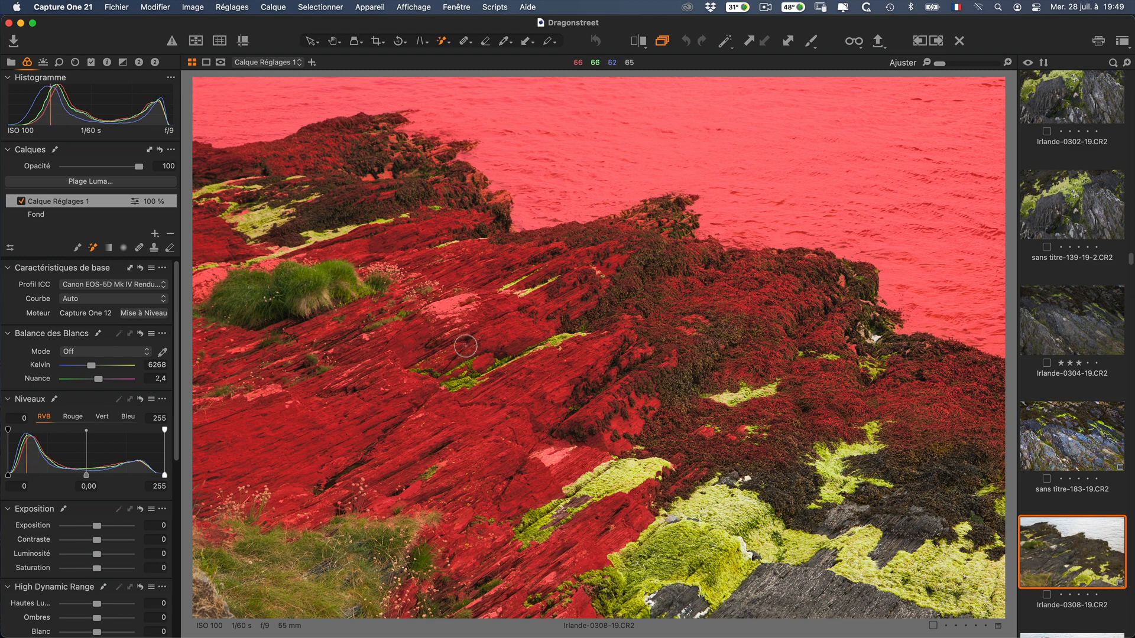
# Lower the Magic Brush's colour tolerance to 25 and reset the layer's mask
pyautogui.rightClick(587, 126)
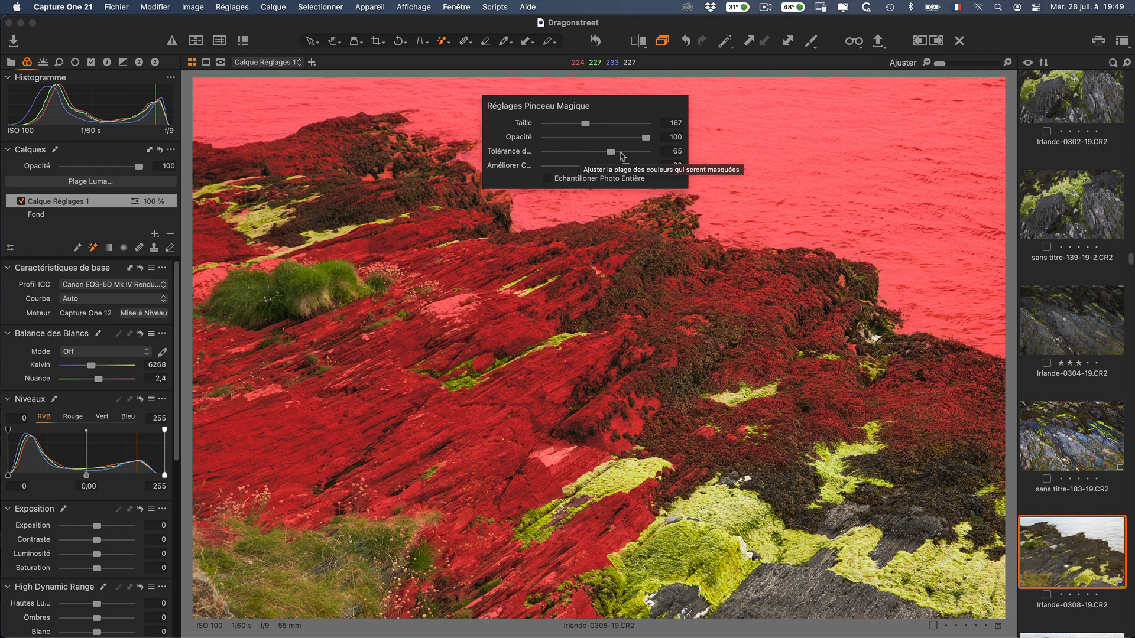
pyautogui.moveTo(611, 153); pyautogui.dragTo(598, 151)
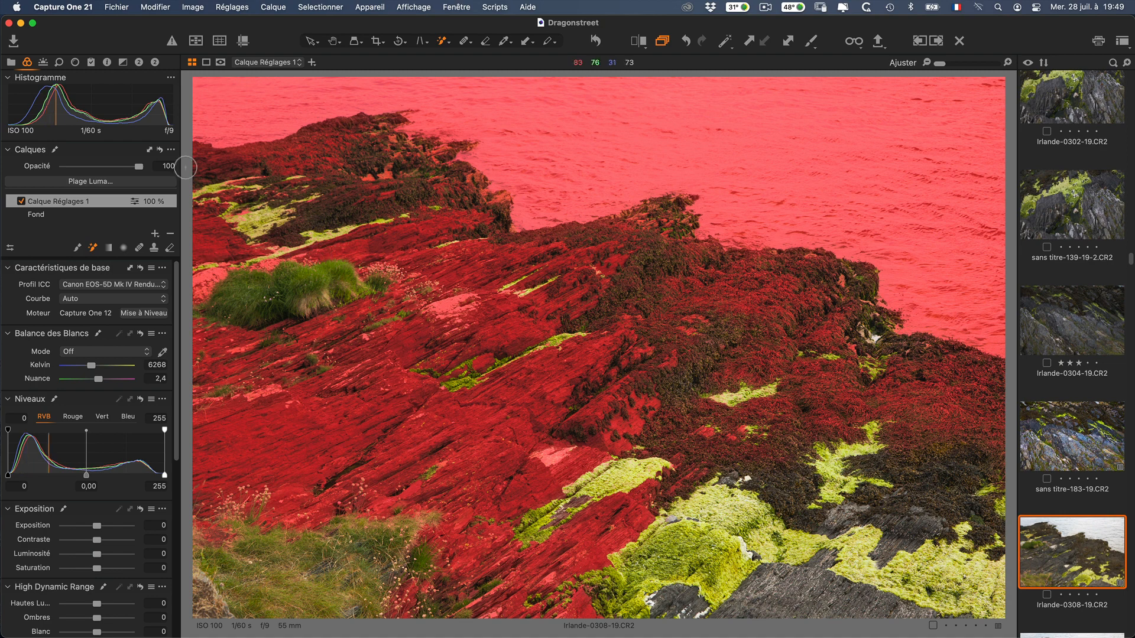
pyautogui.click(173, 154)
pyautogui.click(254, 155)
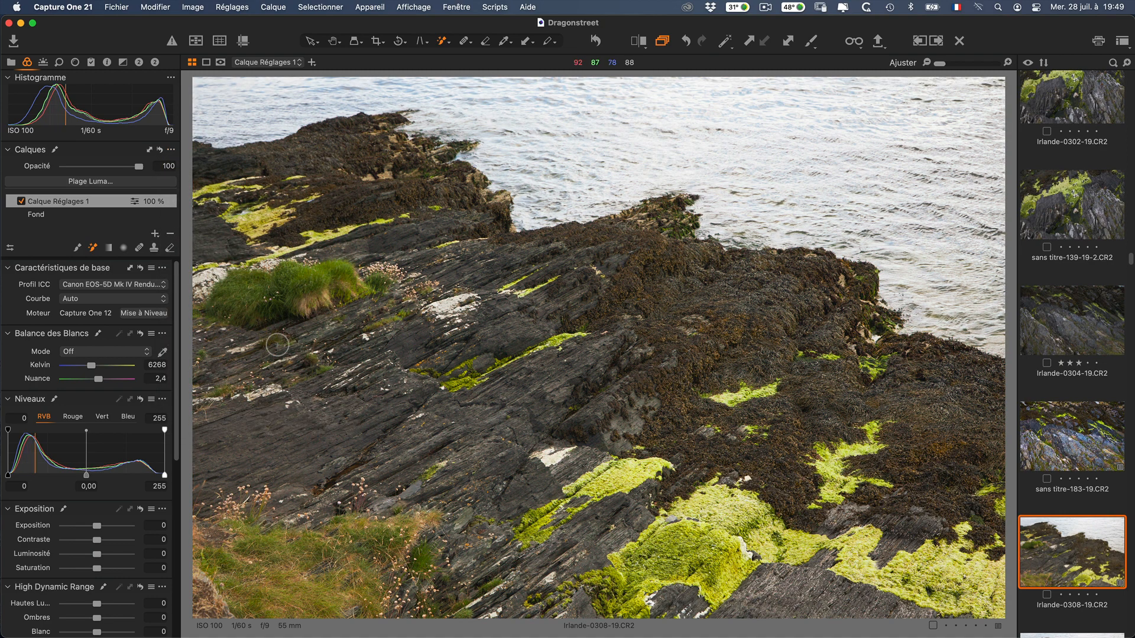
# Mask the green grass tuft with the Magic Brush, and add the foreground grass with entire-photo sampling enabled
pyautogui.moveTo(254, 292); pyautogui.dragTo(281, 285)
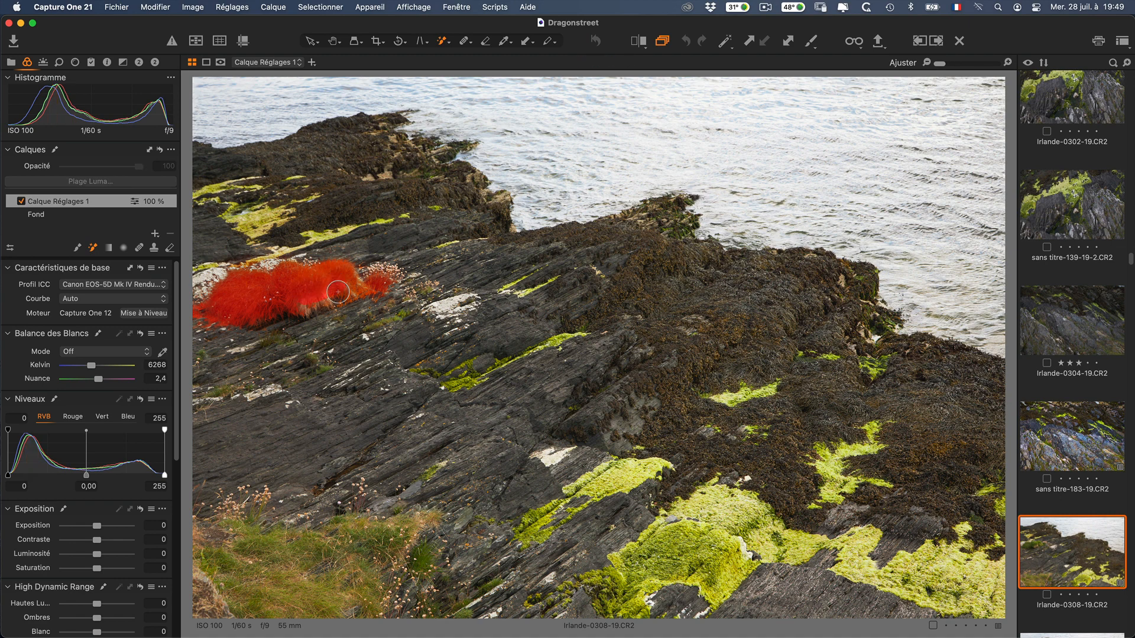
pyautogui.rightClick(275, 288)
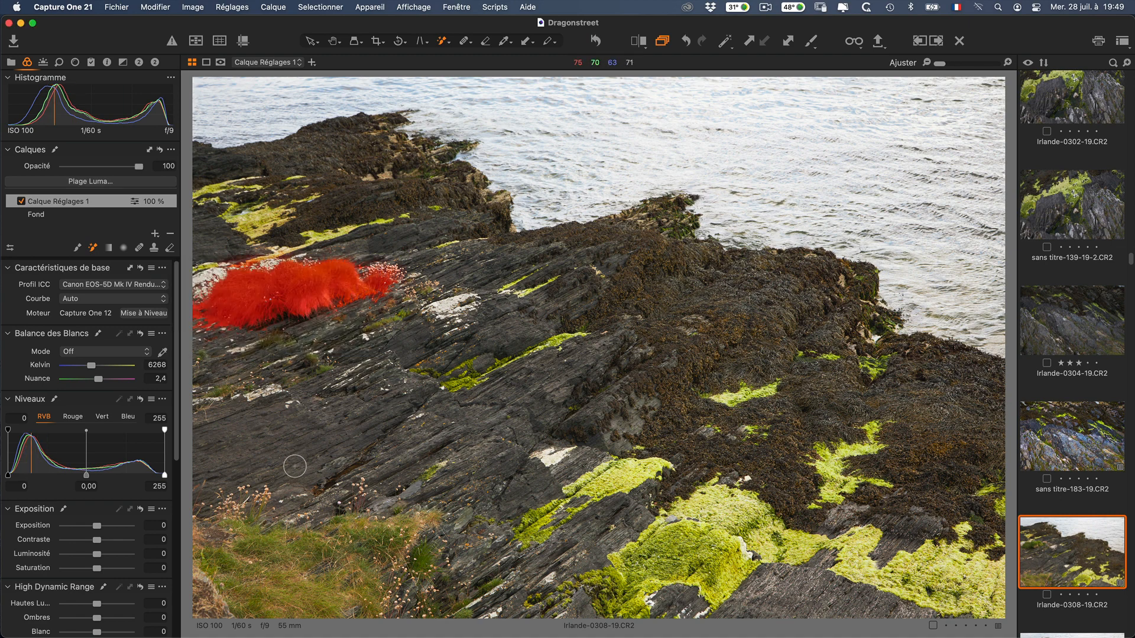
pyautogui.moveTo(280, 589)
pyautogui.mouseDown()
pyautogui.moveTo(272, 552)
pyautogui.moveTo(319, 606)
pyautogui.mouseUp()
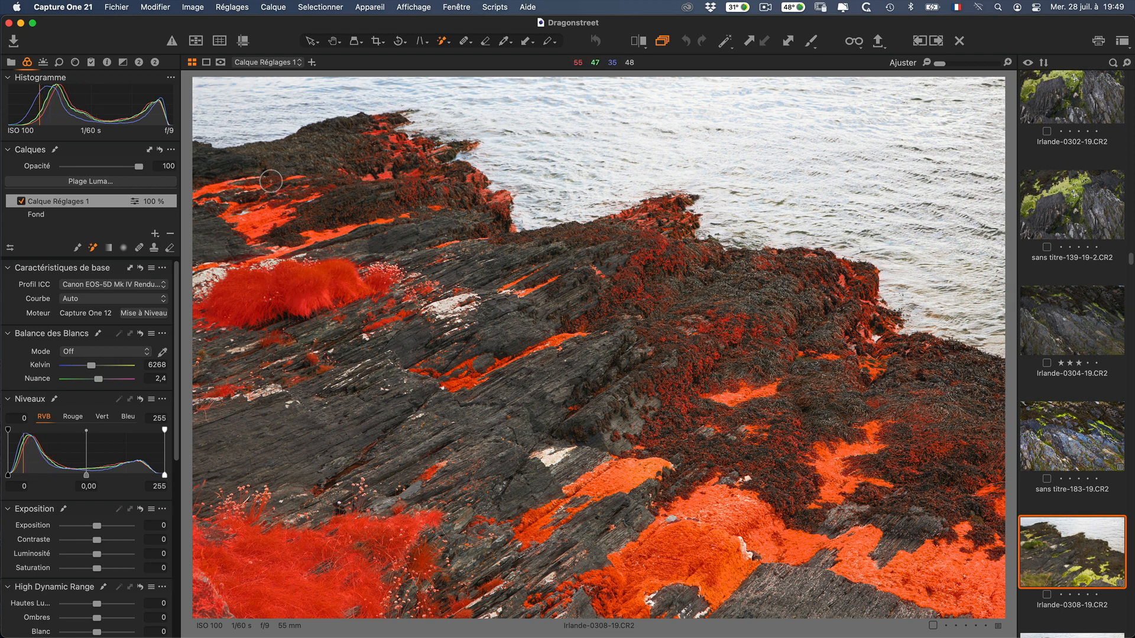
# Reset the mask and configure the Magic Brush with entire-photo sampling off and edge refinement at 0
pyautogui.click(177, 150)
pyautogui.click(170, 149)
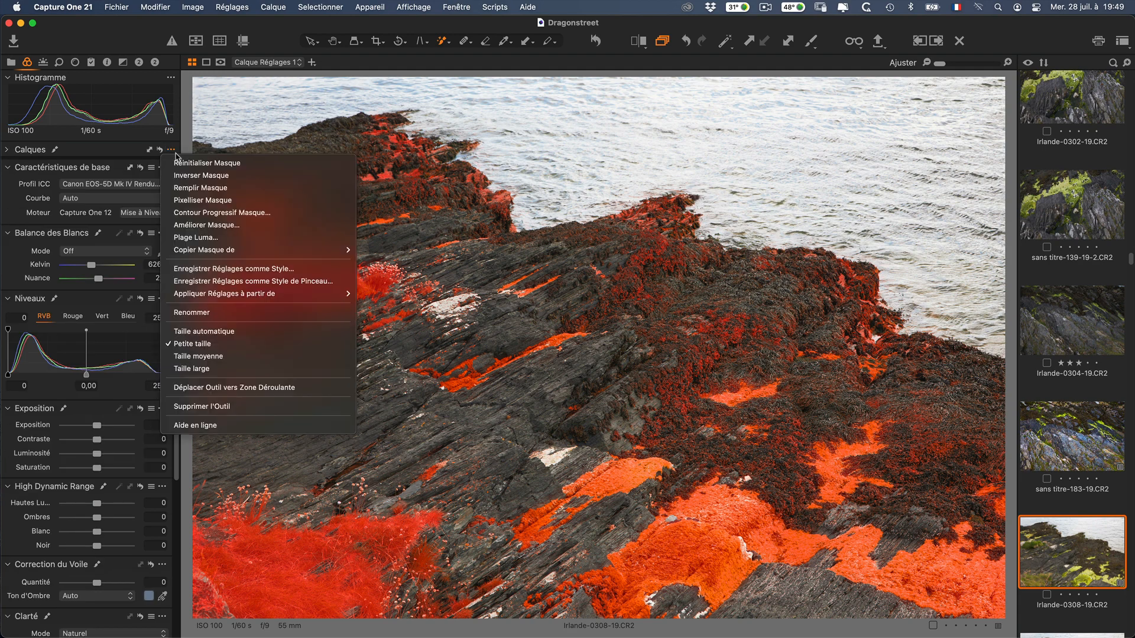
pyautogui.click(255, 157)
pyautogui.rightClick(289, 198)
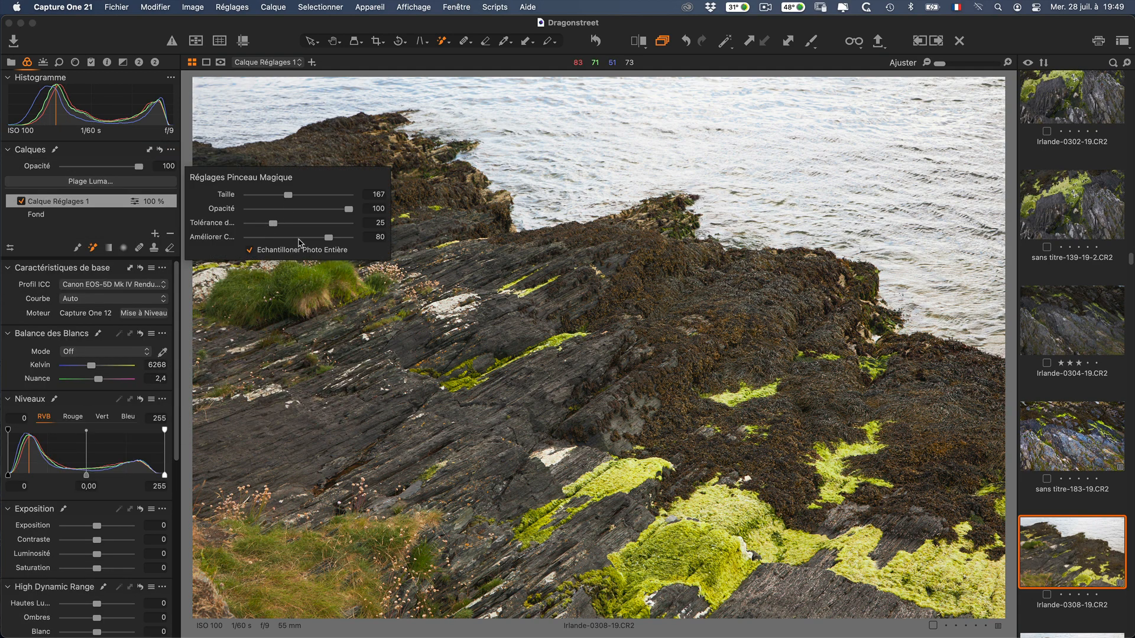
pyautogui.click(249, 251)
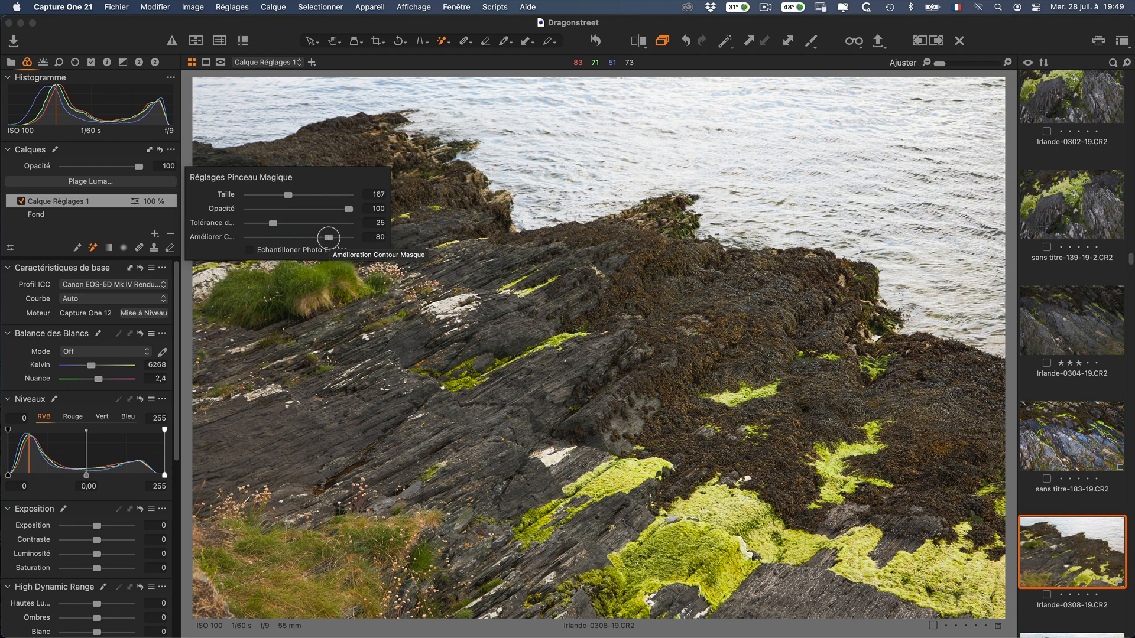
pyautogui.moveTo(328, 237); pyautogui.dragTo(241, 239)
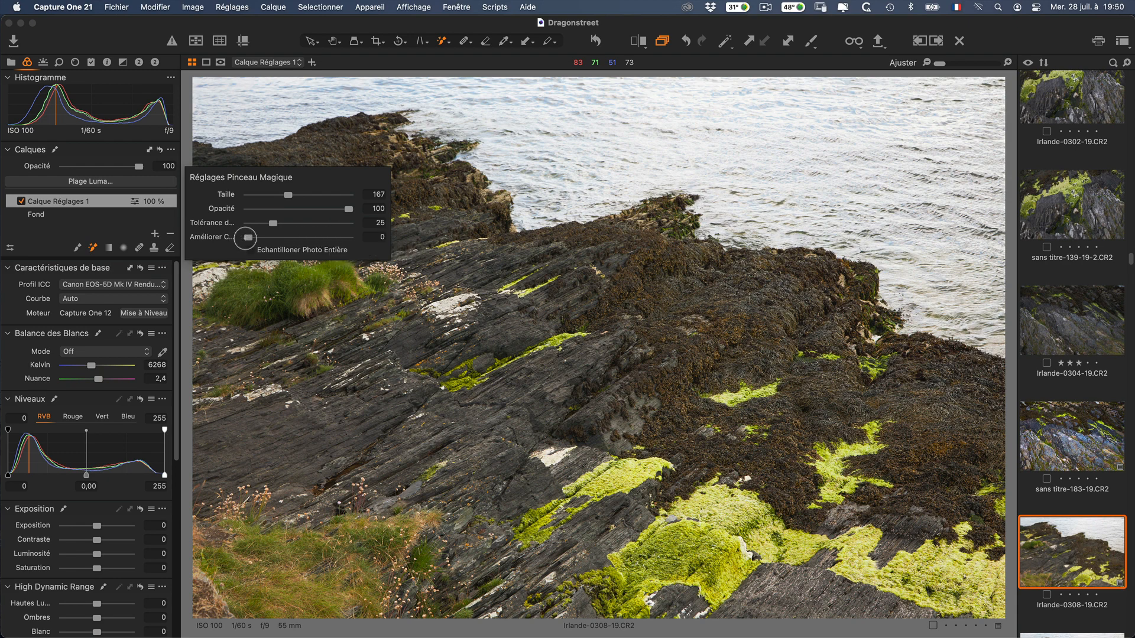
# Paint the sea with the unrefined Magic Brush and inspect the mask edge along the rocks at 100% zoom
pyautogui.moveTo(520, 114)
pyautogui.mouseDown()
pyautogui.moveTo(579, 168)
pyautogui.moveTo(783, 164)
pyautogui.moveTo(774, 208)
pyautogui.moveTo(844, 215)
pyautogui.moveTo(928, 247)
pyautogui.moveTo(975, 287)
pyautogui.moveTo(961, 117)
pyautogui.moveTo(383, 83)
pyautogui.moveTo(270, 81)
pyautogui.moveTo(201, 97)
pyautogui.moveTo(276, 117)
pyautogui.moveTo(297, 104)
pyautogui.mouseUp()
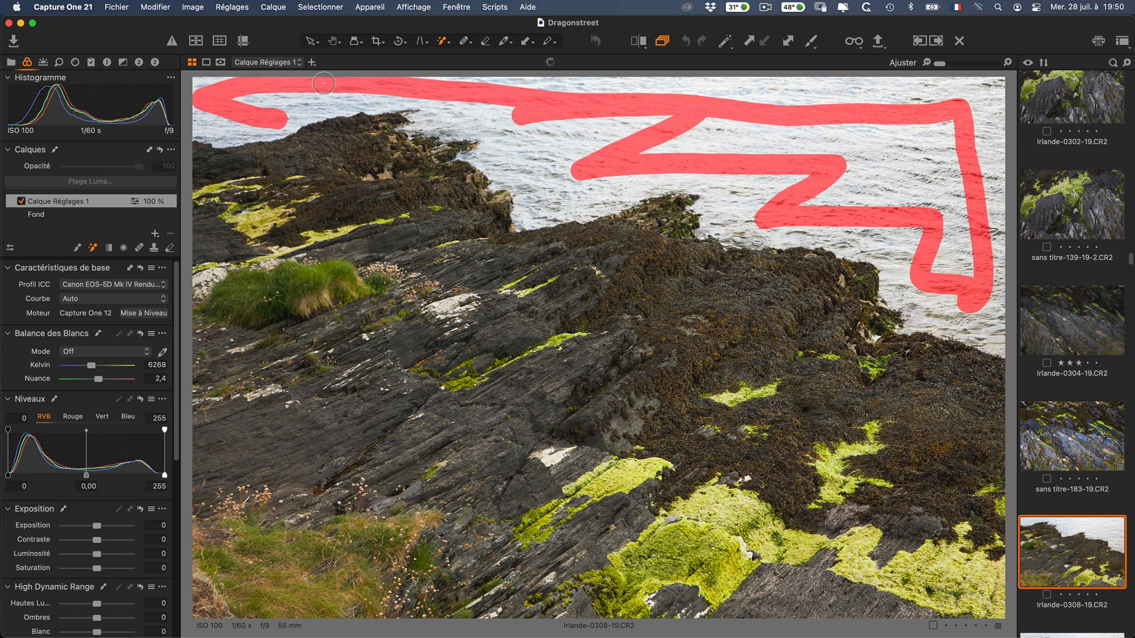
pyautogui.moveTo(495, 87); pyautogui.dragTo(758, 94)
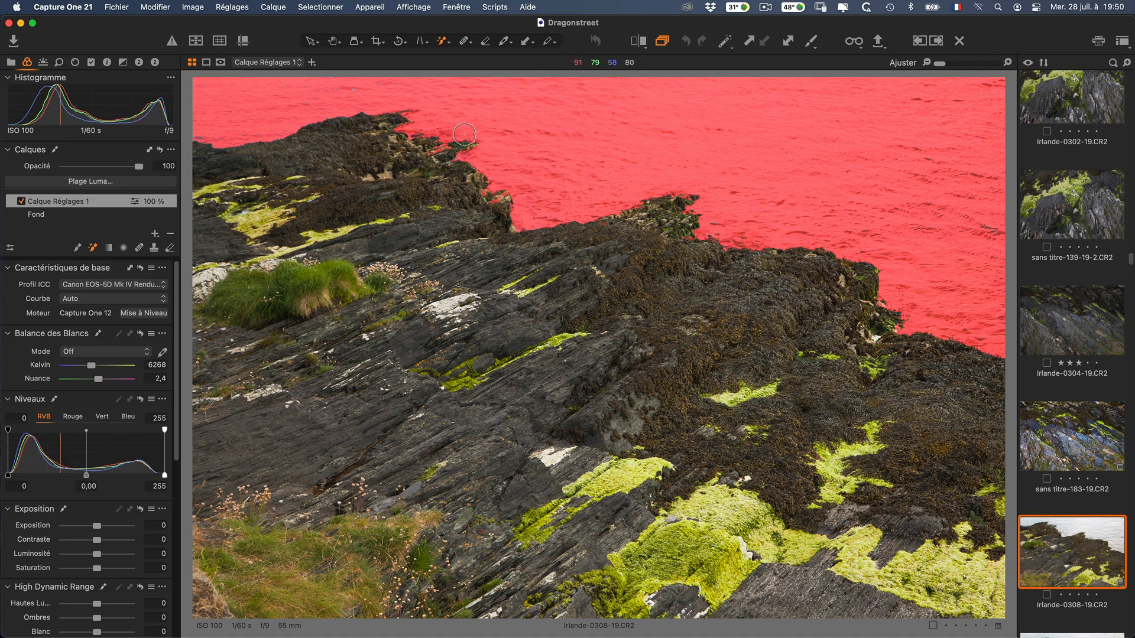
pyautogui.click(1007, 62)
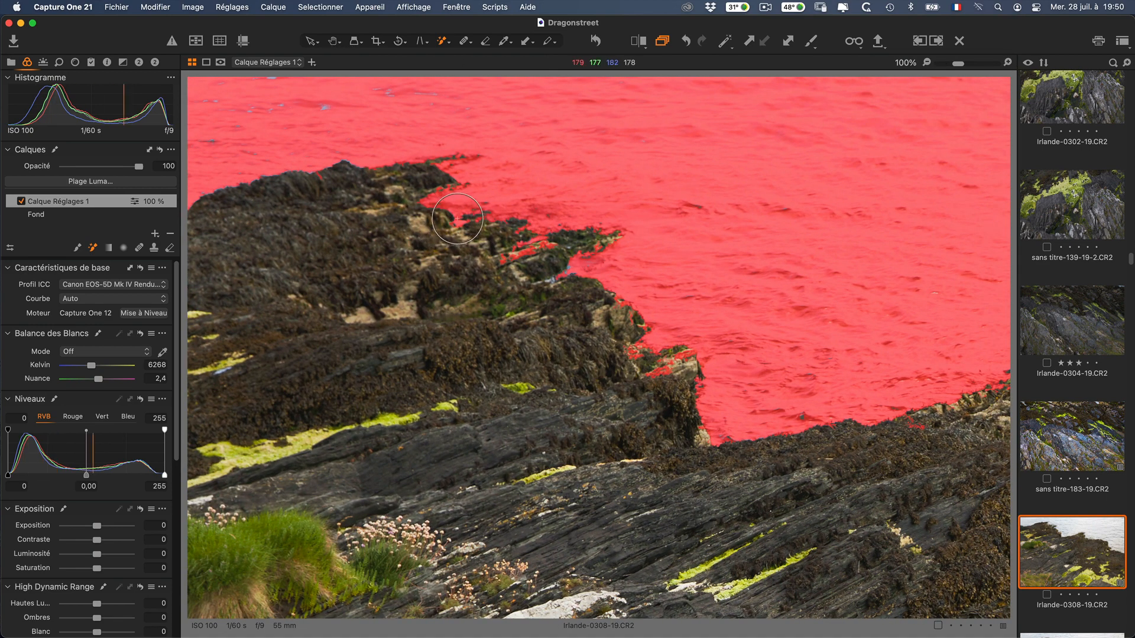
# Clear the layer's mask, open the Magic Brush settings and paint a new stroke across the sea beside the rocks
pyautogui.click(171, 150)
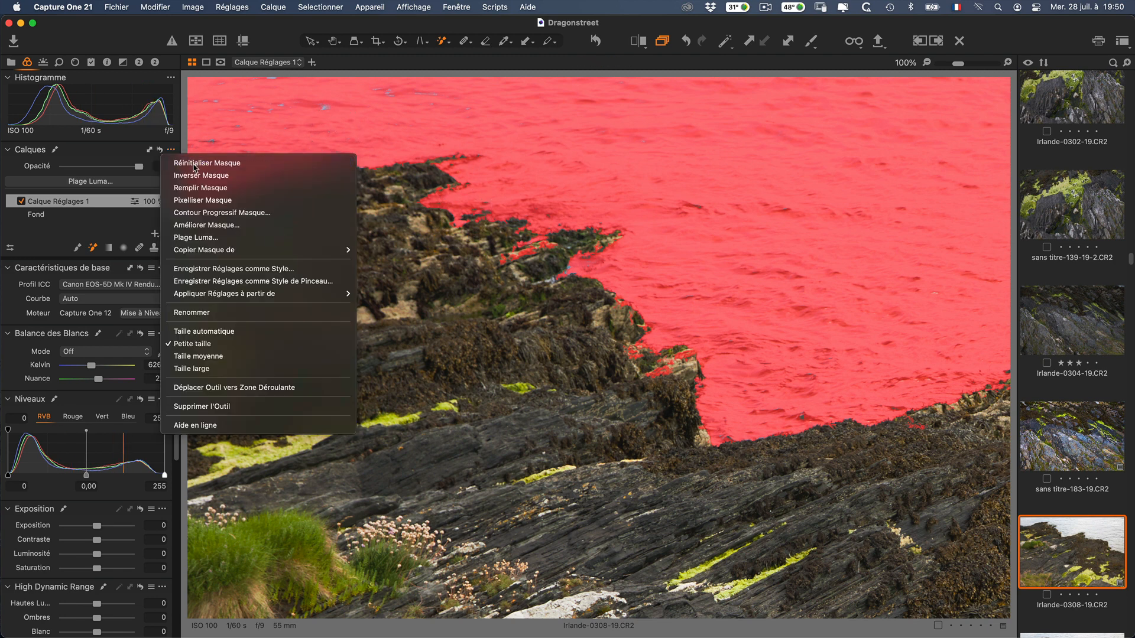
pyautogui.click(319, 431)
pyautogui.rightClick(554, 142)
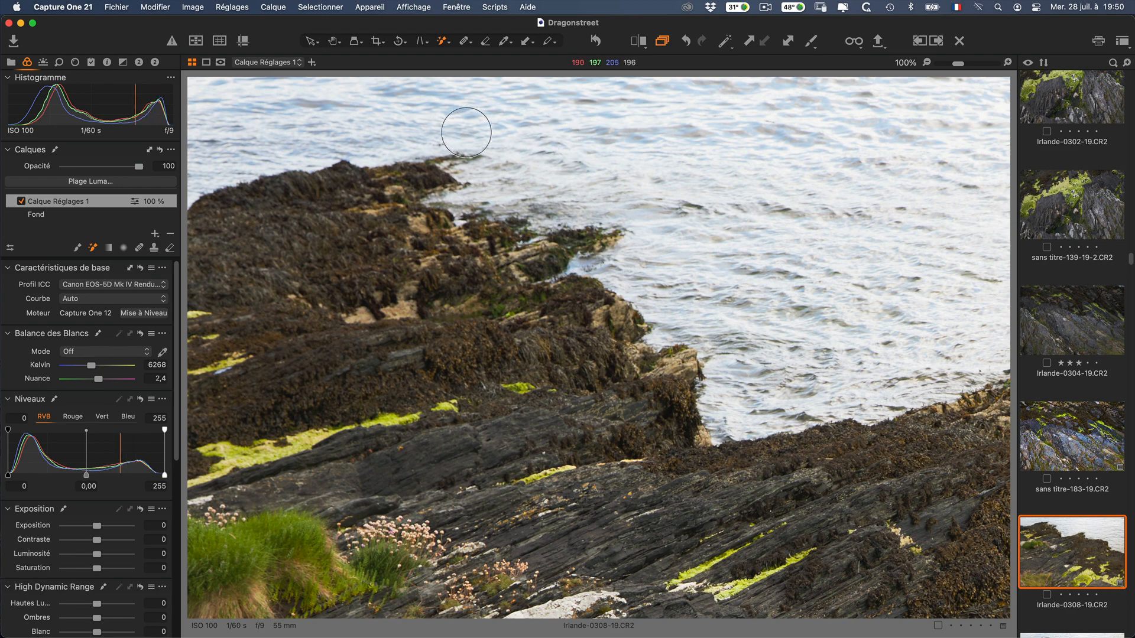
pyautogui.moveTo(541, 123)
pyautogui.mouseDown()
pyautogui.moveTo(842, 189)
pyautogui.moveTo(780, 330)
pyautogui.moveTo(916, 329)
pyautogui.mouseUp()
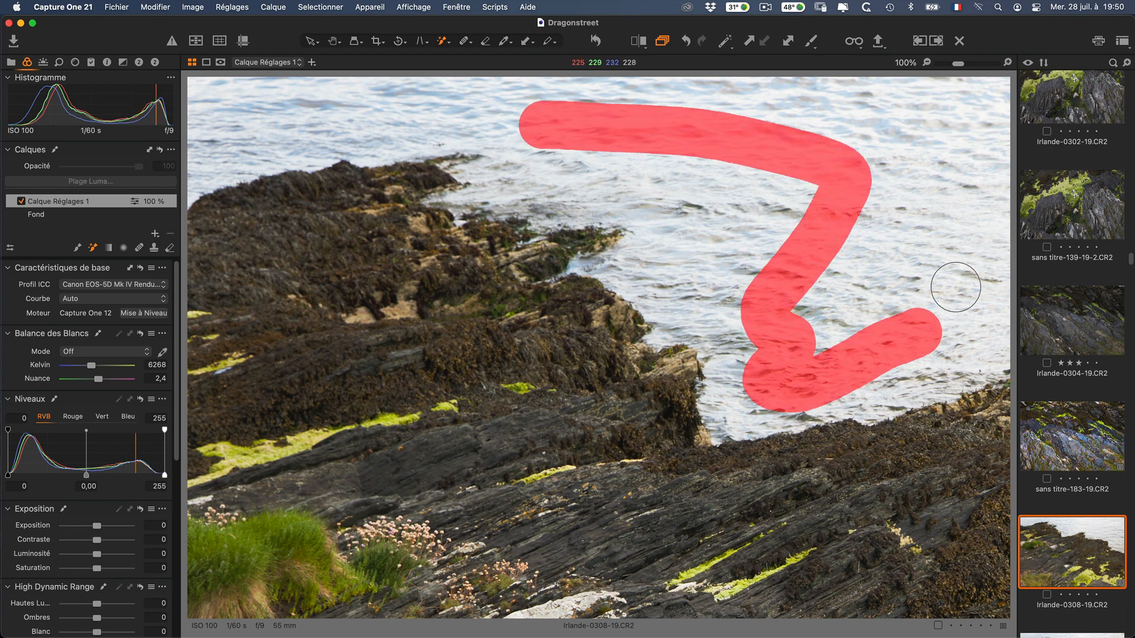
# Complete the Magic Brush mask over the sea and inspect its edge along the rocks
pyautogui.moveTo(956, 288)
pyautogui.mouseDown()
pyautogui.moveTo(975, 160)
pyautogui.moveTo(945, 142)
pyautogui.mouseUp()
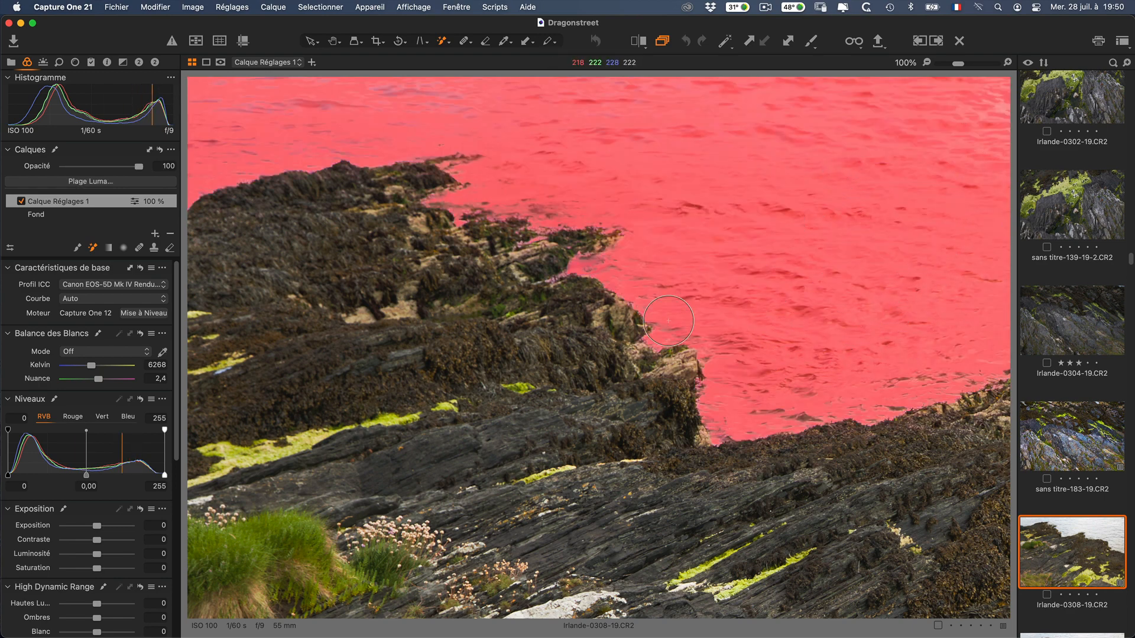
pyautogui.moveTo(388, 112); pyautogui.dragTo(518, 102)
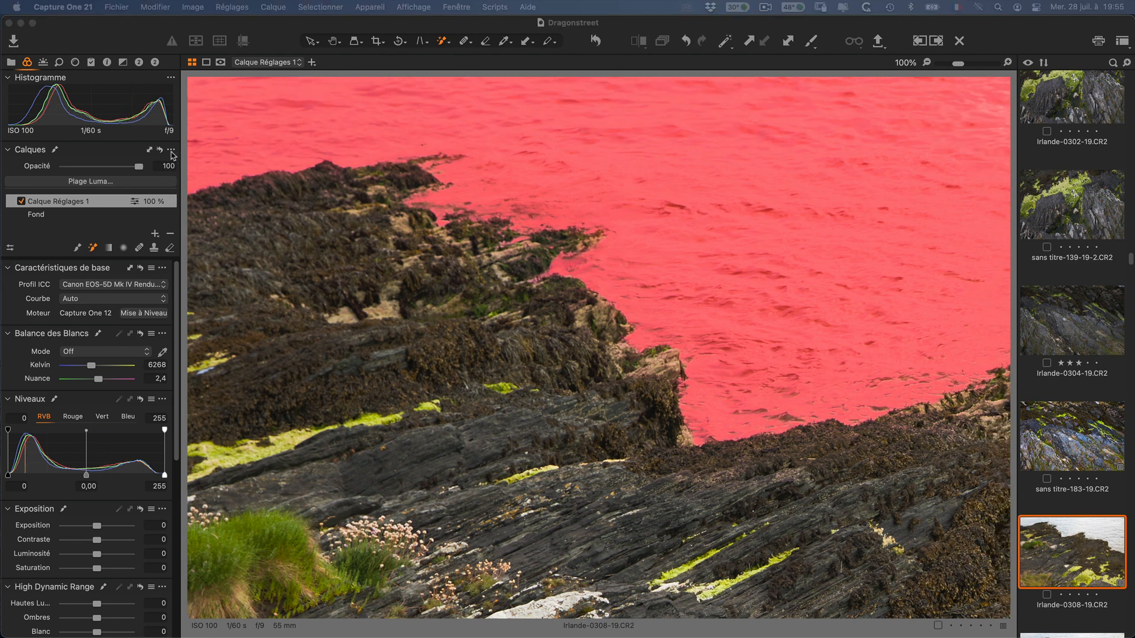
# Clear the layer's mask and paint the green grass tuft with the Magic Brush
pyautogui.click(170, 151)
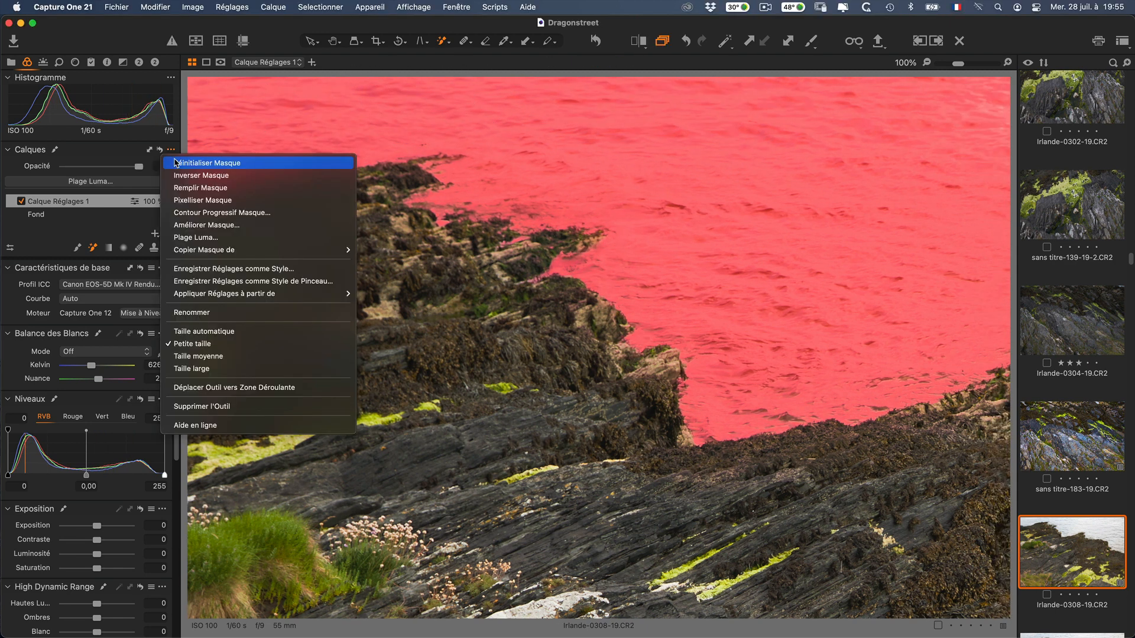
pyautogui.click(221, 200)
pyautogui.moveTo(375, 539); pyautogui.dragTo(512, 260)
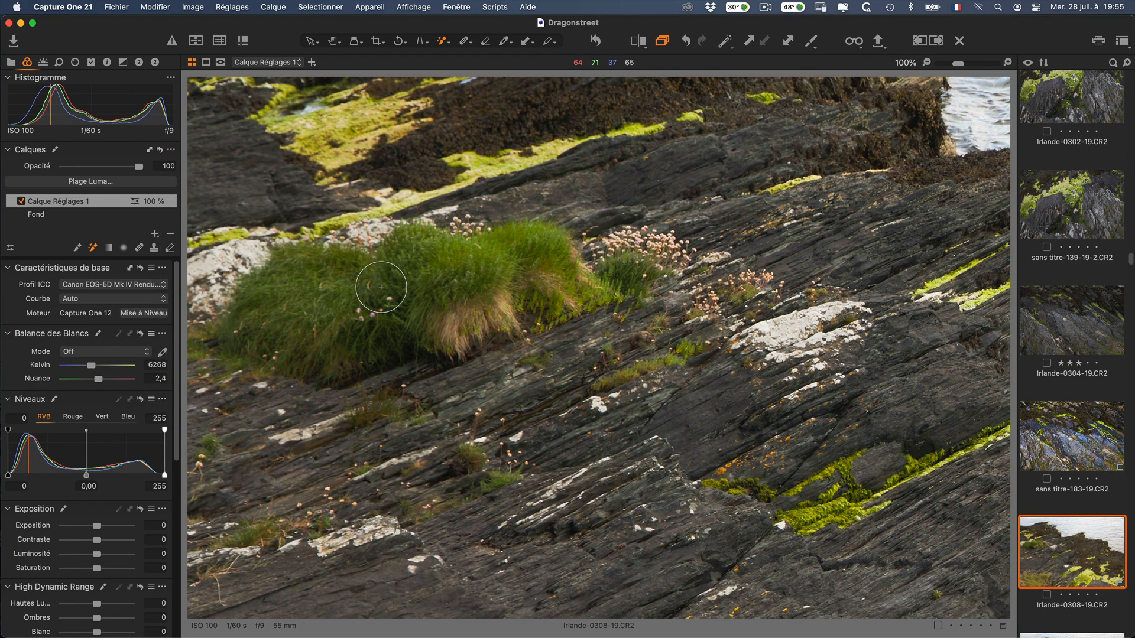
pyautogui.rightClick(308, 299)
pyautogui.moveTo(298, 302)
pyautogui.mouseDown()
pyautogui.moveTo(349, 300)
pyautogui.moveTo(465, 285)
pyautogui.mouseUp()
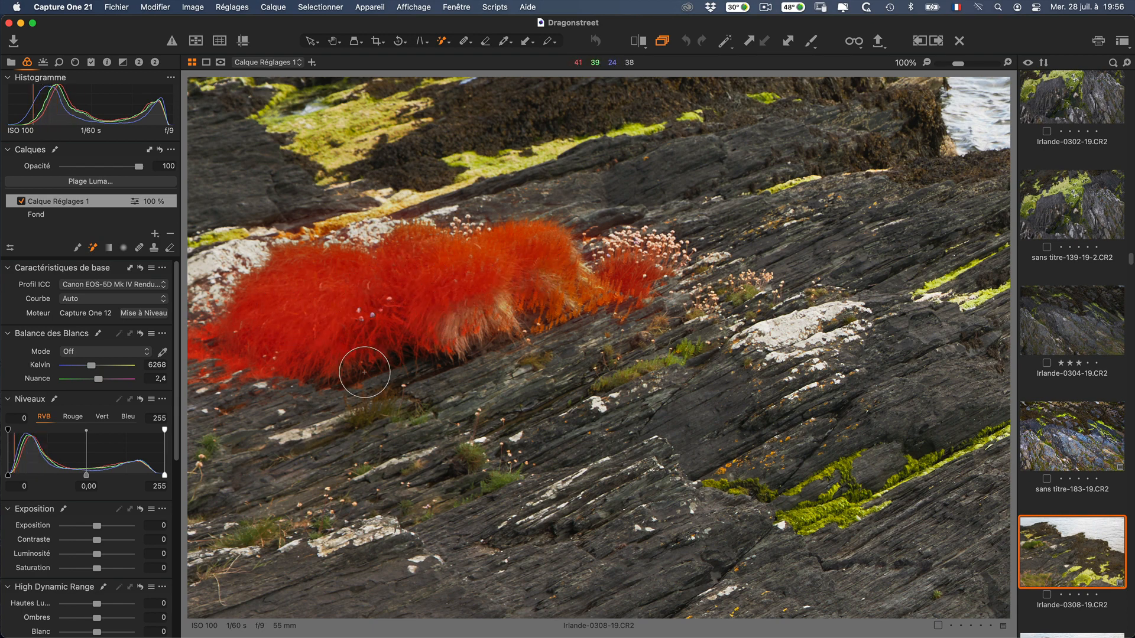
# With a smaller Magic Brush, add the tuft's straw-coloured grass and the yellow-green moss strip on the rock to the mask
pyautogui.rightClick(452, 317)
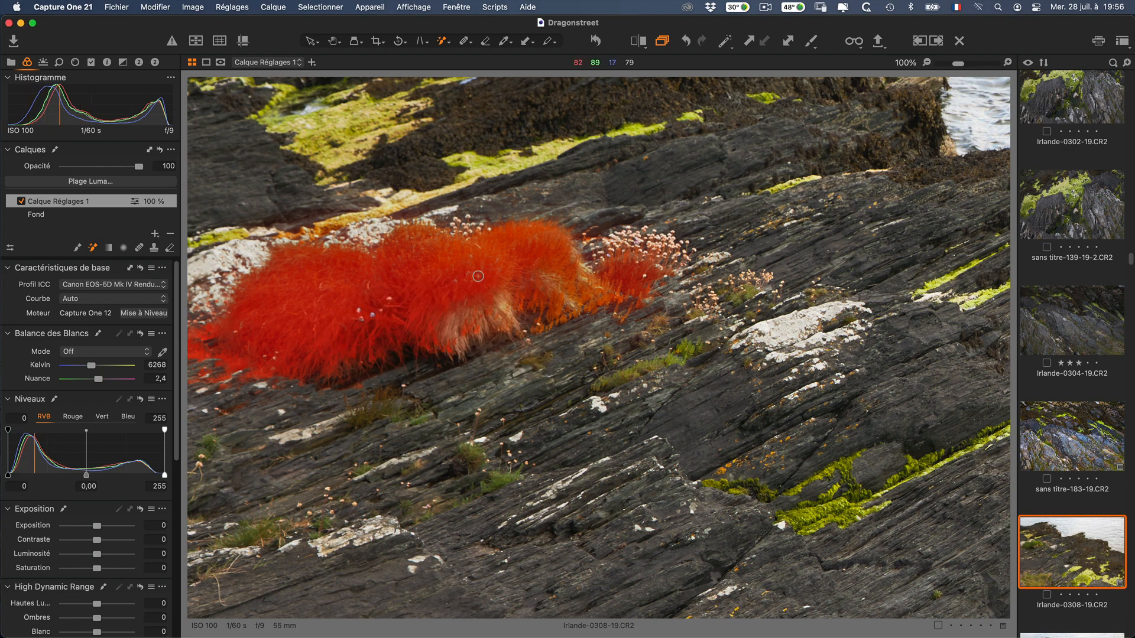
pyautogui.click(502, 316)
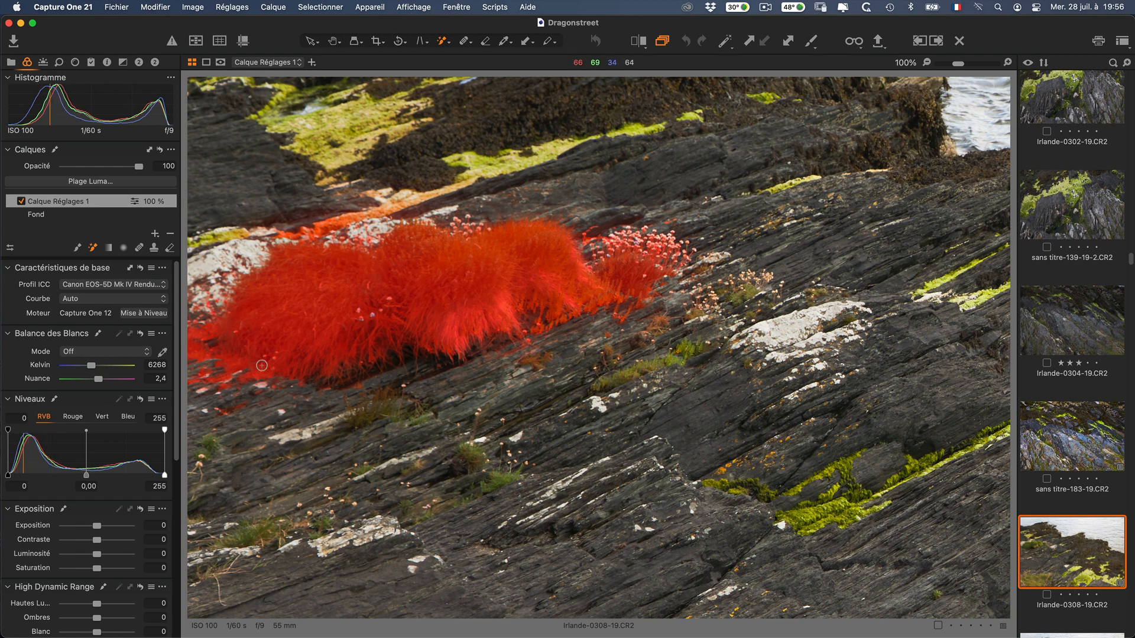
pyautogui.scroll(-3, 247, 323)
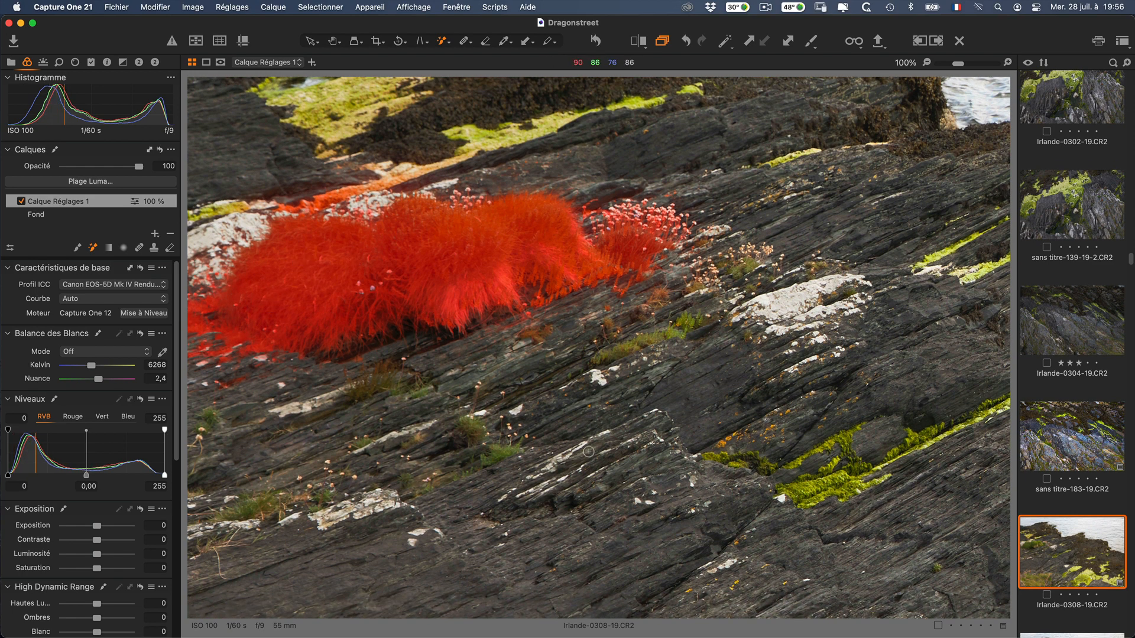
pyautogui.click(866, 481)
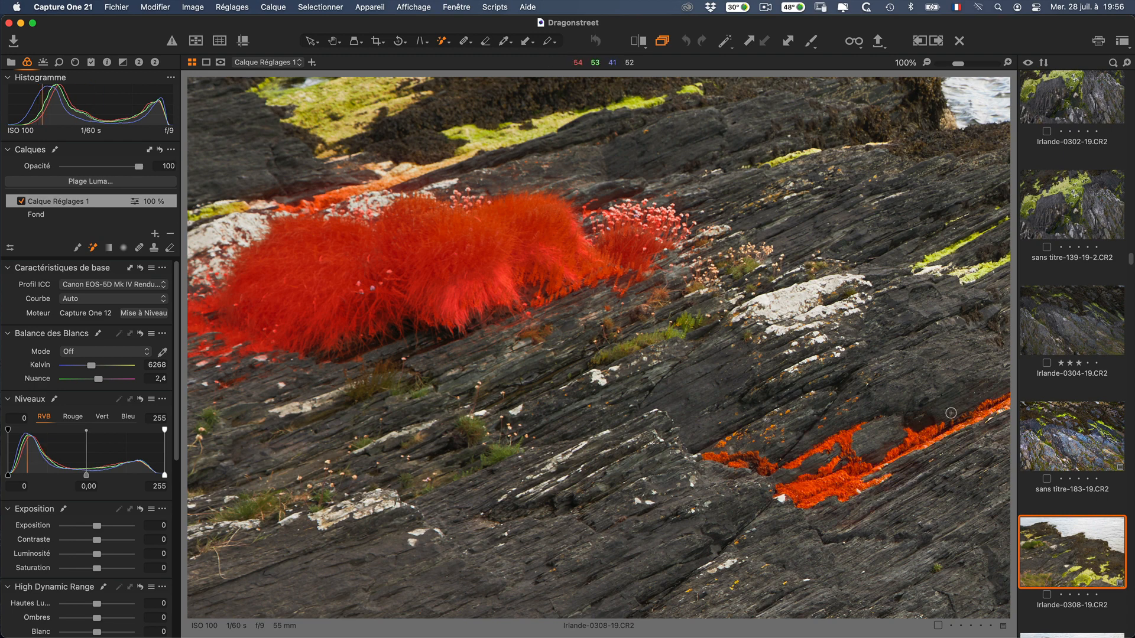
pyautogui.moveTo(824, 373); pyautogui.dragTo(550, 341)
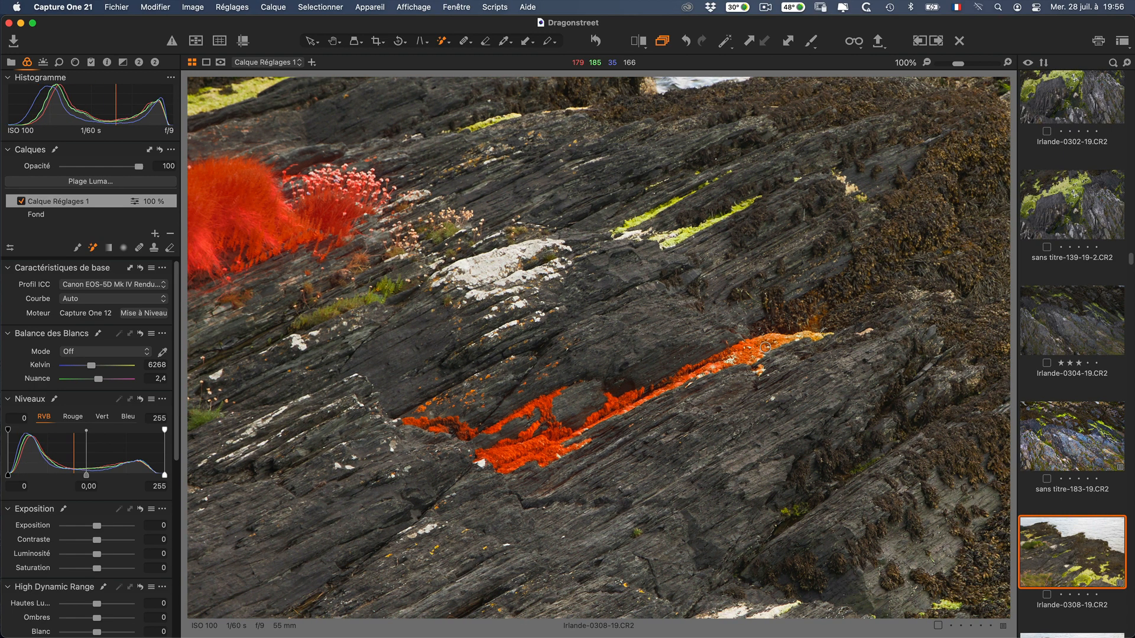
pyautogui.moveTo(788, 335); pyautogui.dragTo(813, 335)
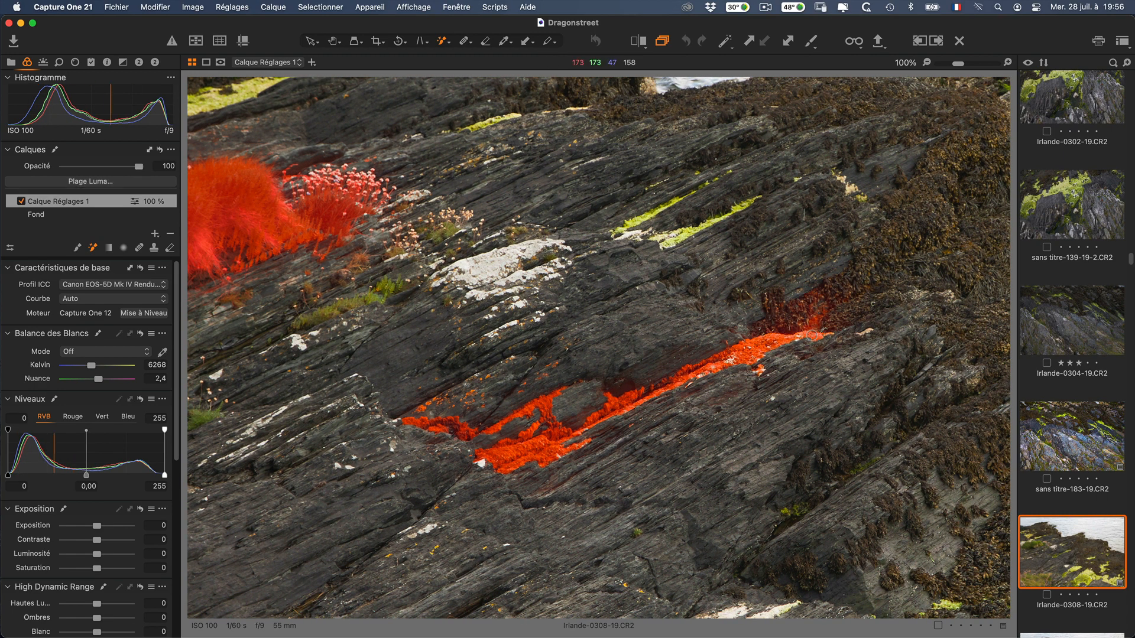
# Extend the Magic Brush mask from the thin green streaks on the rock, and reset the layers tool
pyautogui.click(644, 217)
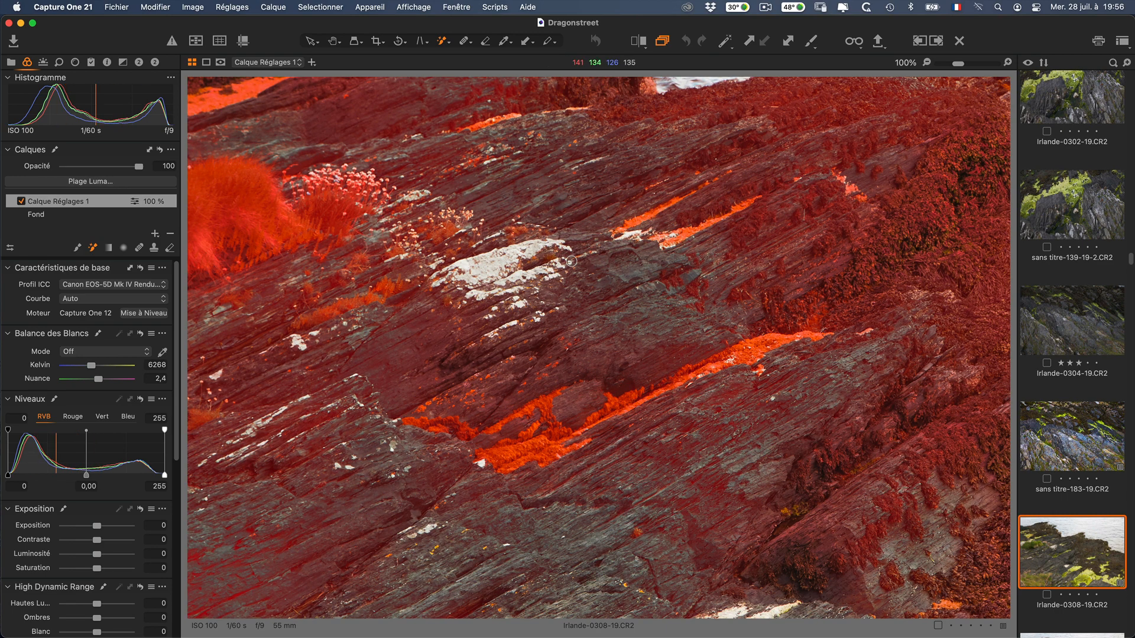
pyautogui.click(926, 63)
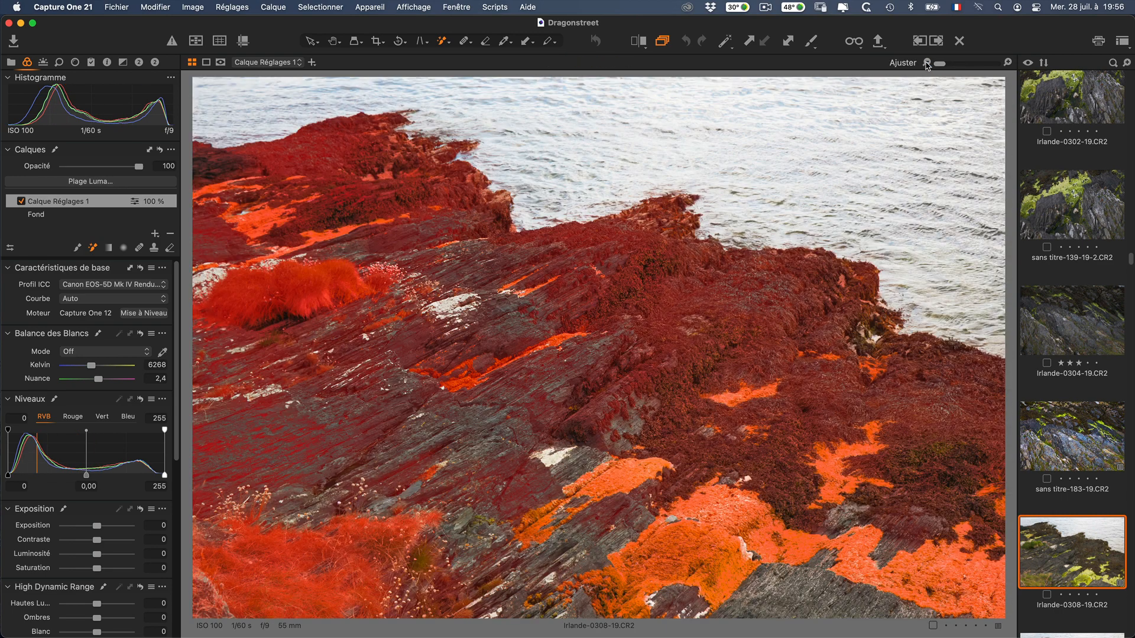
pyautogui.click(160, 150)
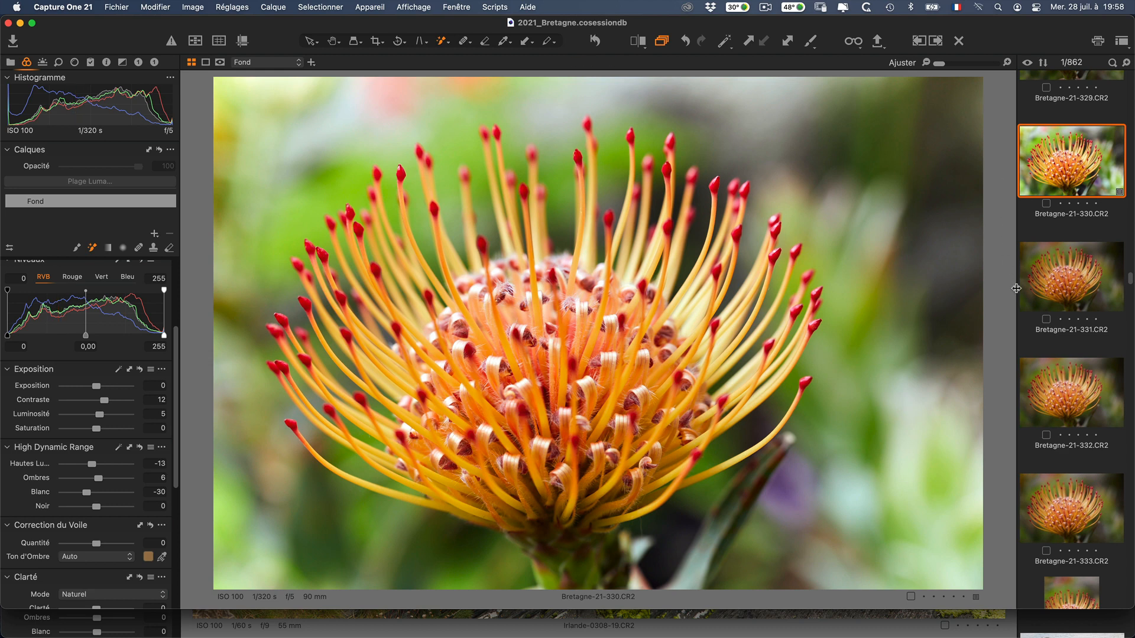
# Select the photos Bretagne-21-330 to Bretagne-21-332 and open the image export window, adjusting its placement on screen
pyautogui.keyDown('shift'); pyautogui.click(1066, 397); pyautogui.keyUp('shift')
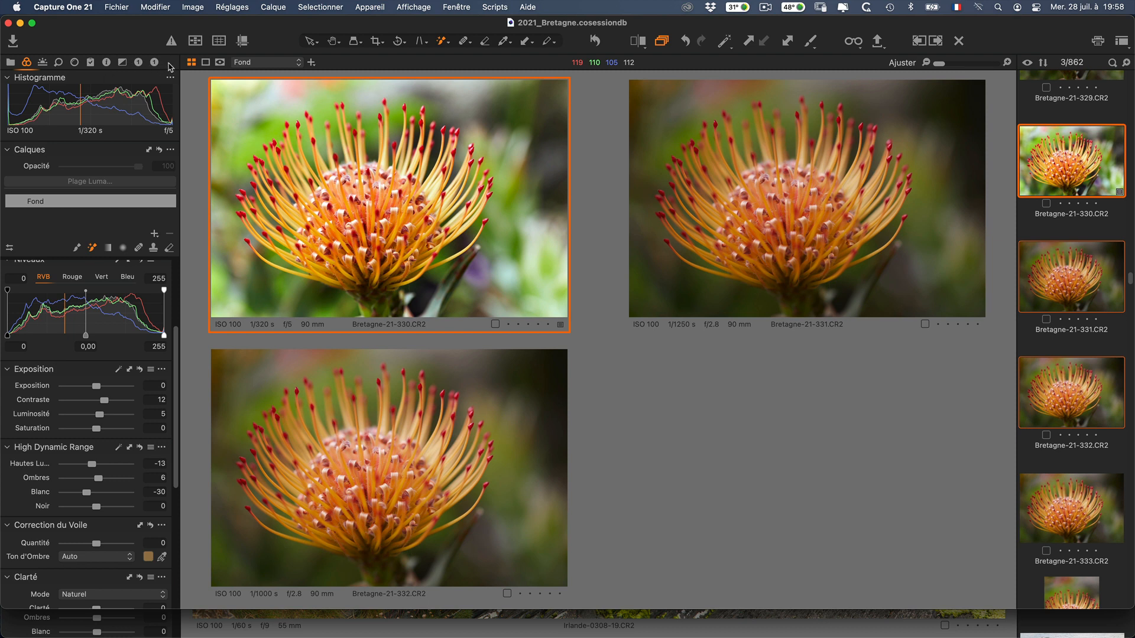
pyautogui.click(877, 42)
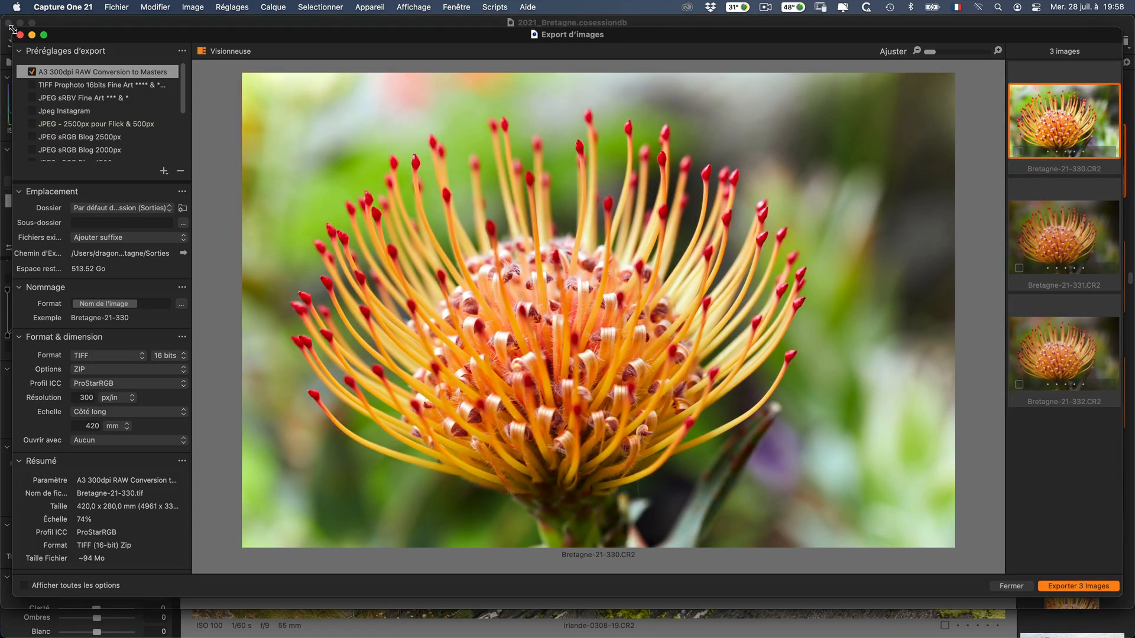
pyautogui.moveTo(12, 27); pyautogui.dragTo(18, 17)
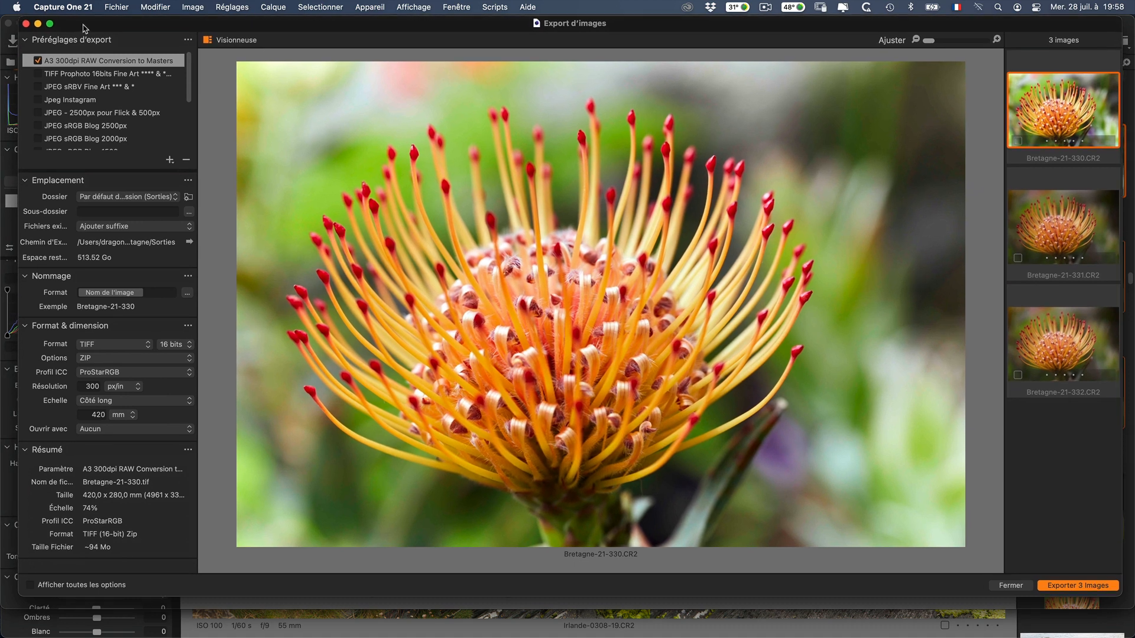
pyautogui.moveTo(85, 28); pyautogui.dragTo(79, 27)
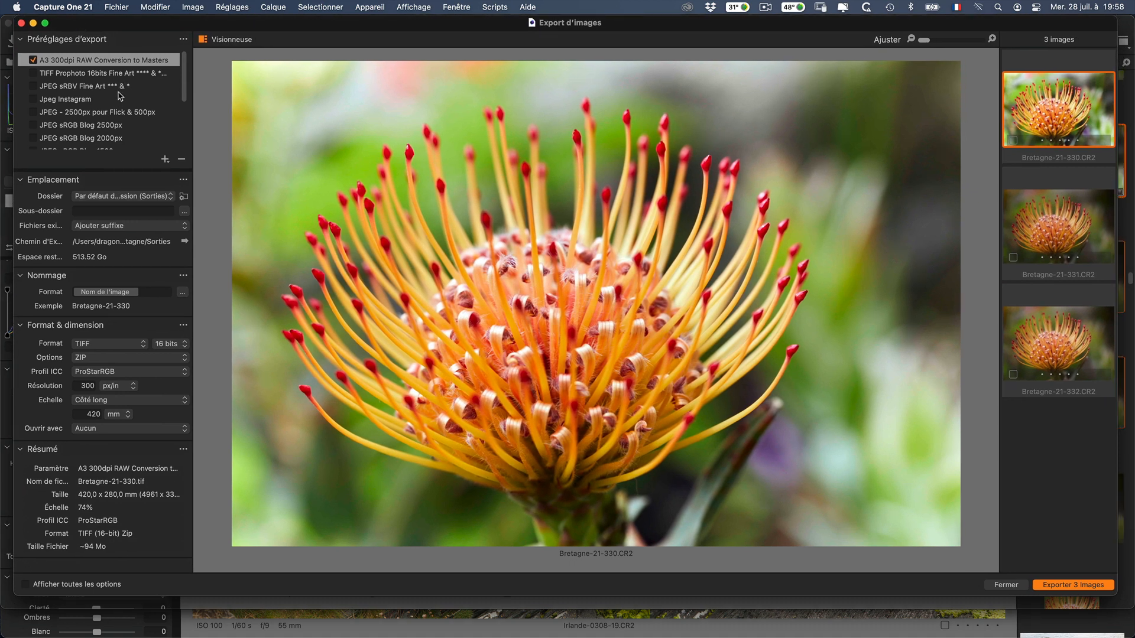
# Look through the list of export presets
pyautogui.scroll(-3, 186, 81)
pyautogui.scroll(3, 188, 75)
pyautogui.scroll(-3, 148, 68)
pyautogui.scroll(3, 116, 61)
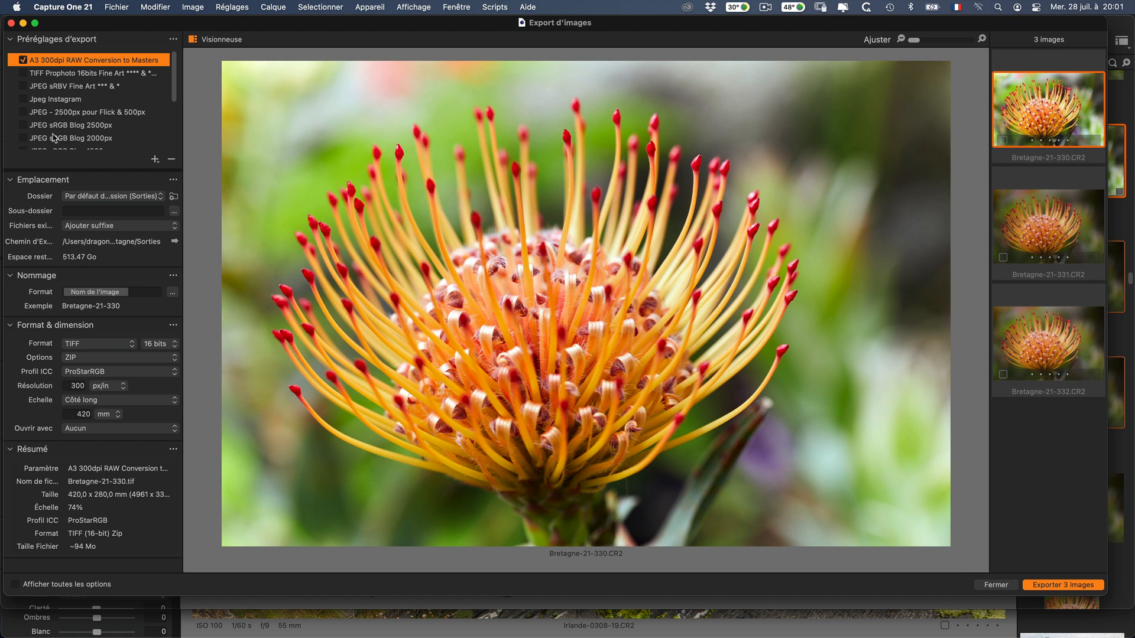
# Examine the destination folder choices of the A3 300dpi preset and the option to change the session's default output folder
pyautogui.click(103, 198)
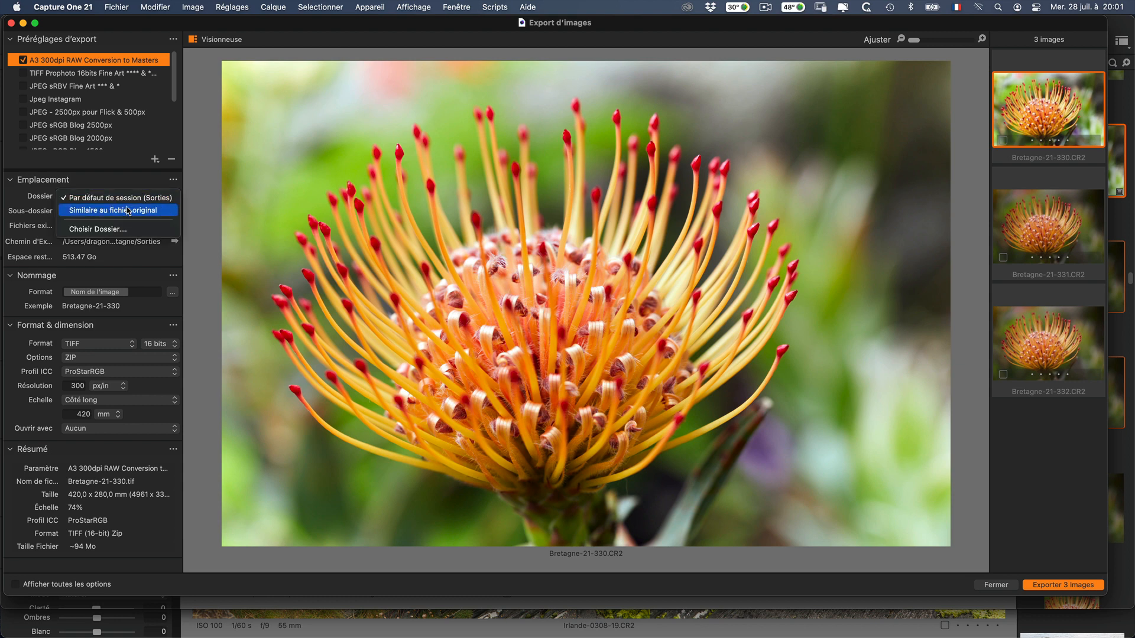
pyautogui.click(112, 202)
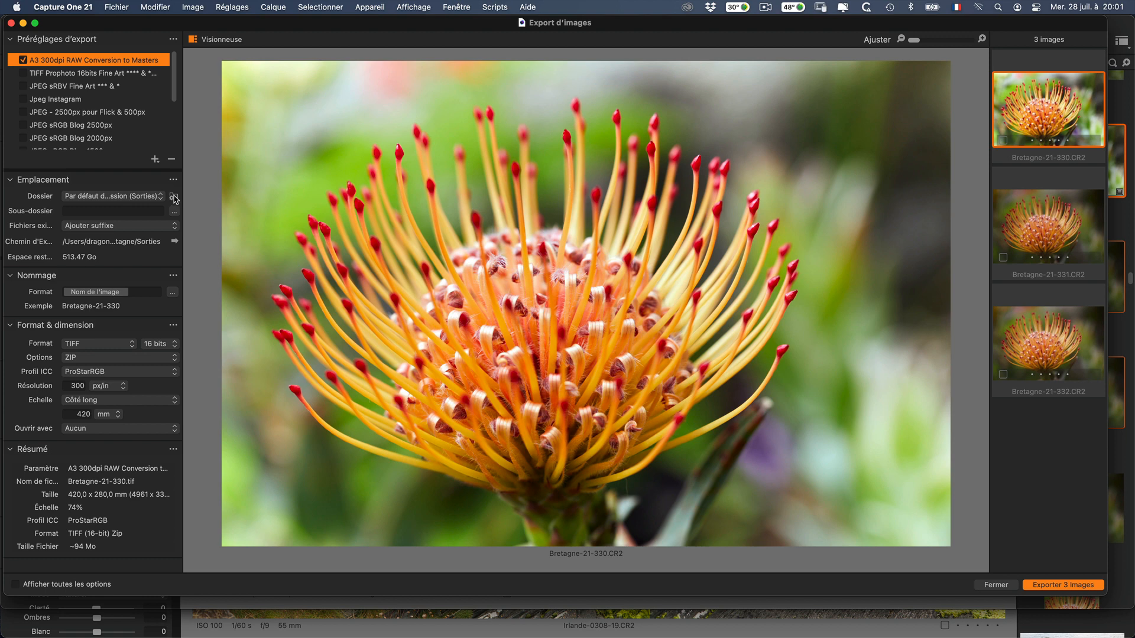
pyautogui.click(174, 197)
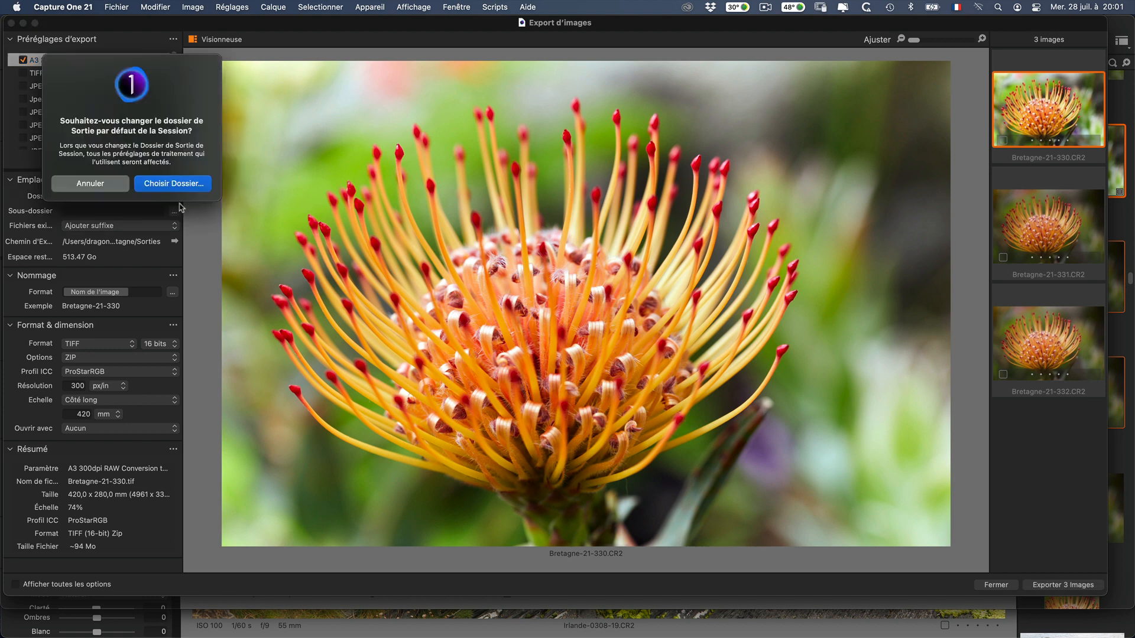
pyautogui.click(89, 184)
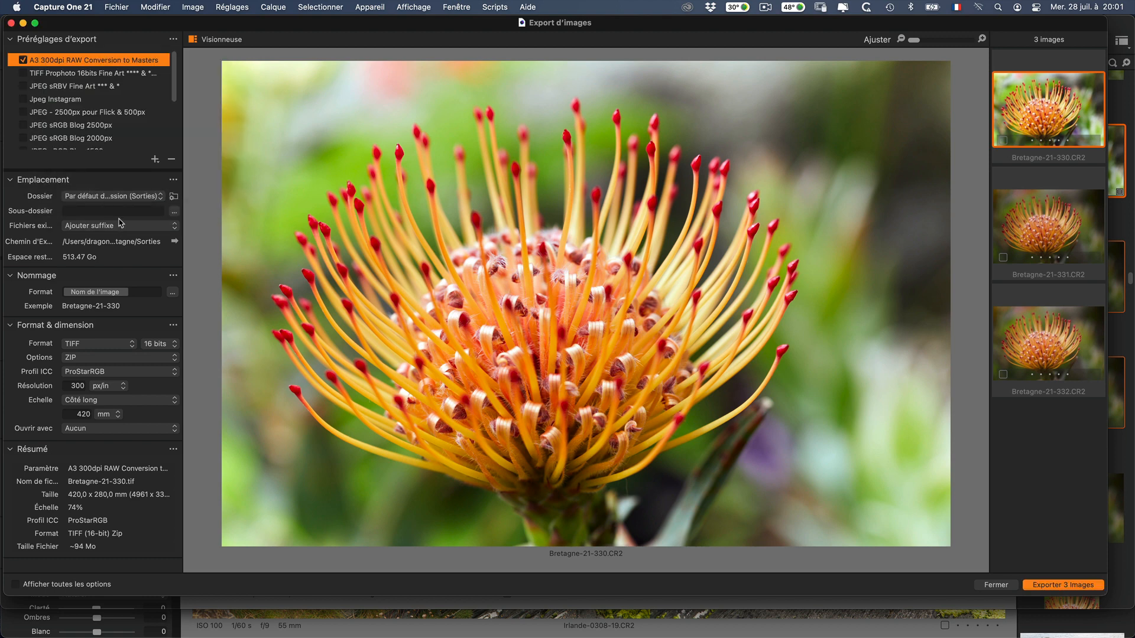
# Compare the destination folders and formats of the JPEG export presets, and return to A3 300dpi RAW Conversion to Masters
pyautogui.click(86, 196)
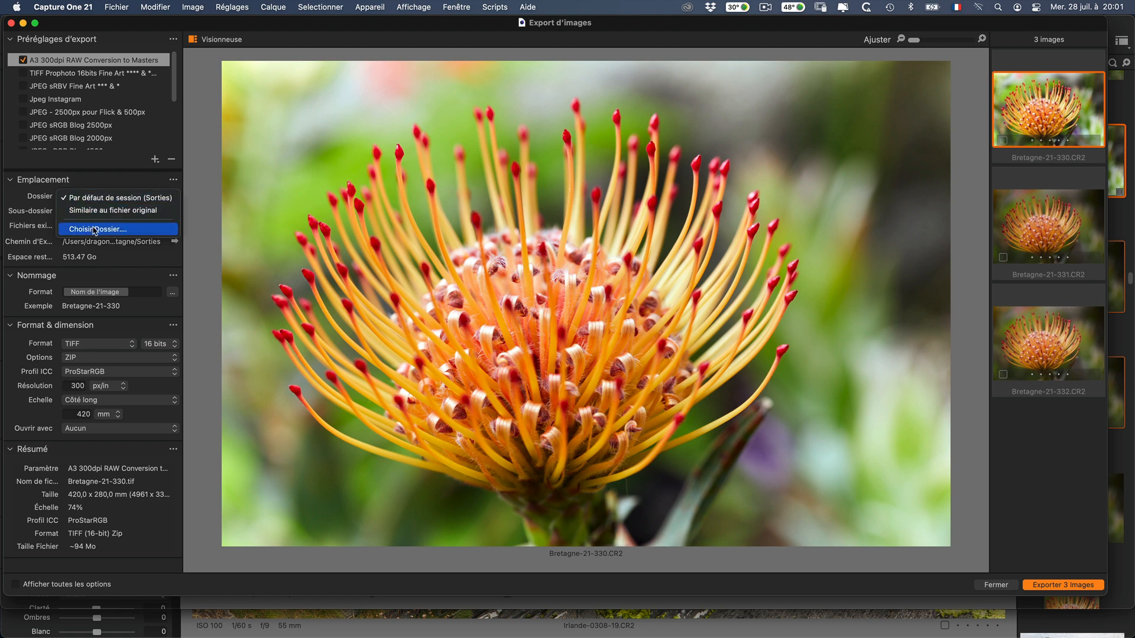
pyautogui.click(65, 74)
pyautogui.click(65, 74)
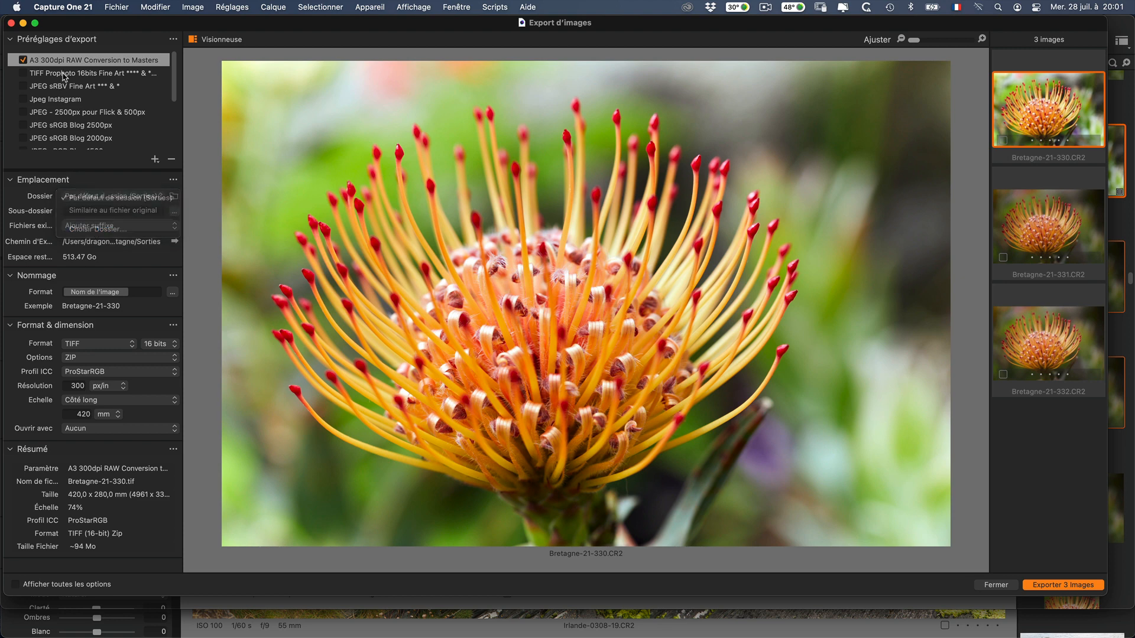
pyautogui.click(66, 87)
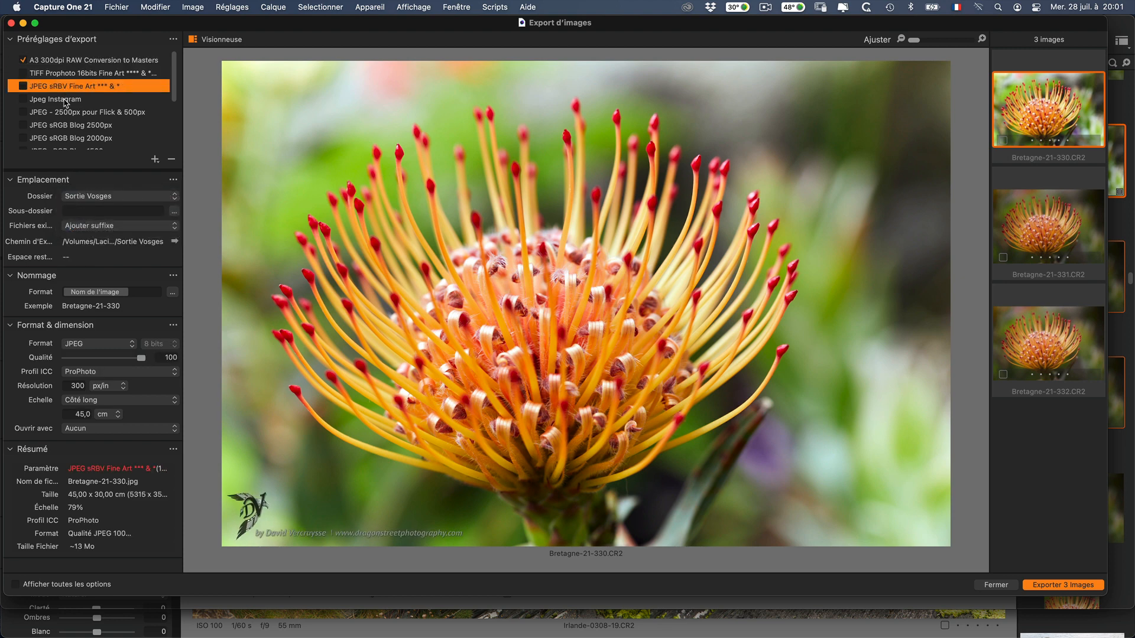
pyautogui.click(66, 99)
pyautogui.click(67, 113)
pyautogui.click(62, 62)
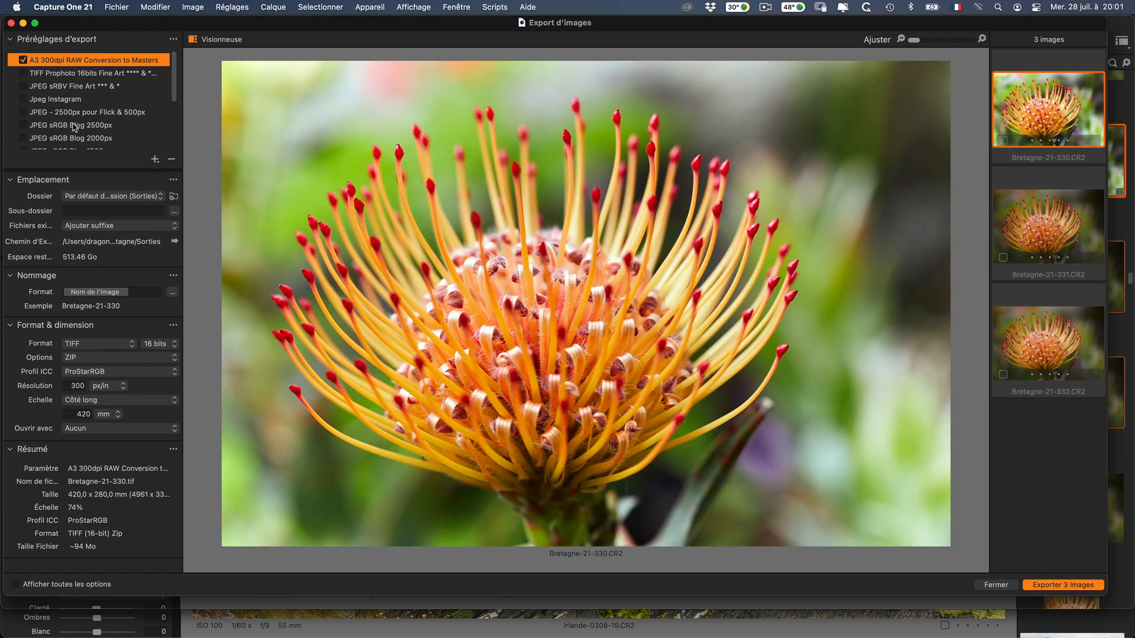
# Set the destination folder of the A3 300dpi RAW Conversion to Masters preset to the Desktop
pyautogui.click(86, 197)
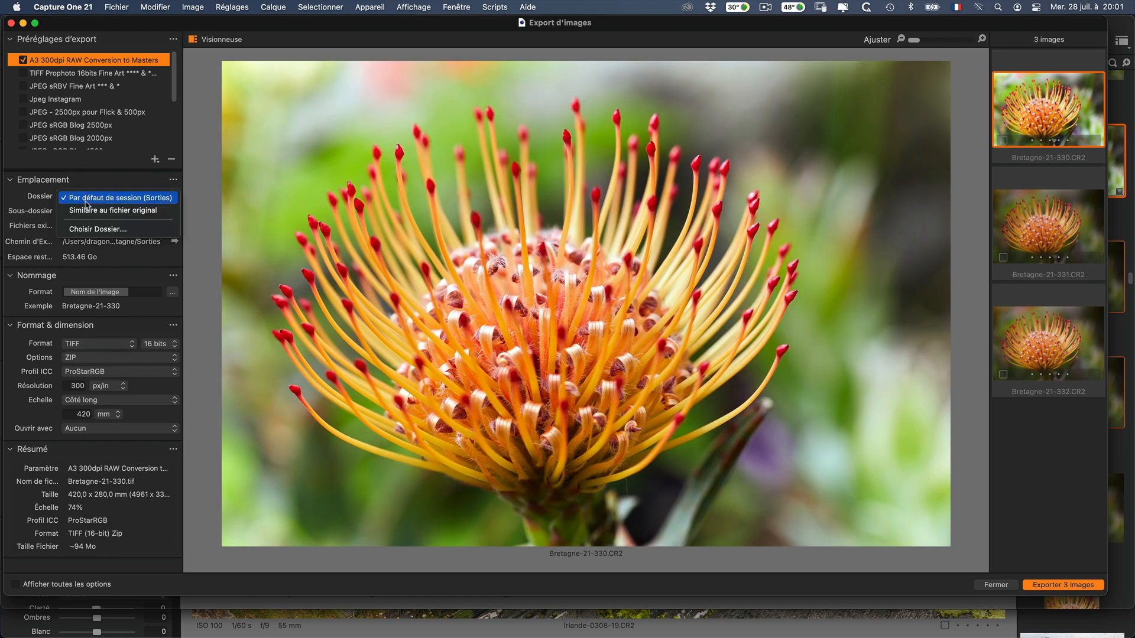
pyautogui.click(92, 229)
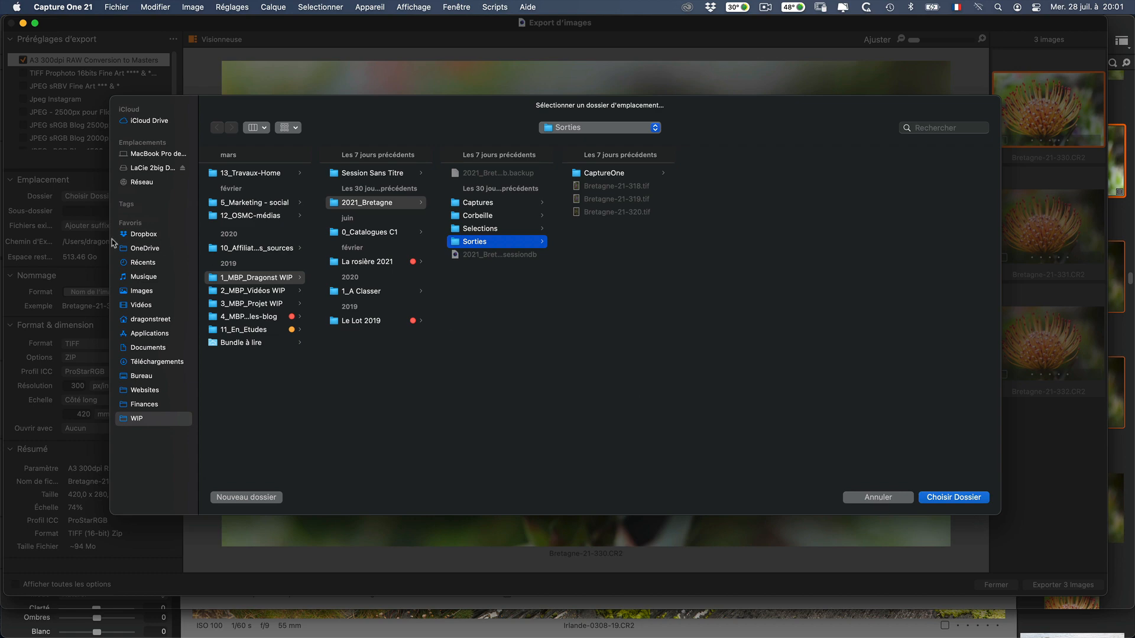
pyautogui.click(143, 376)
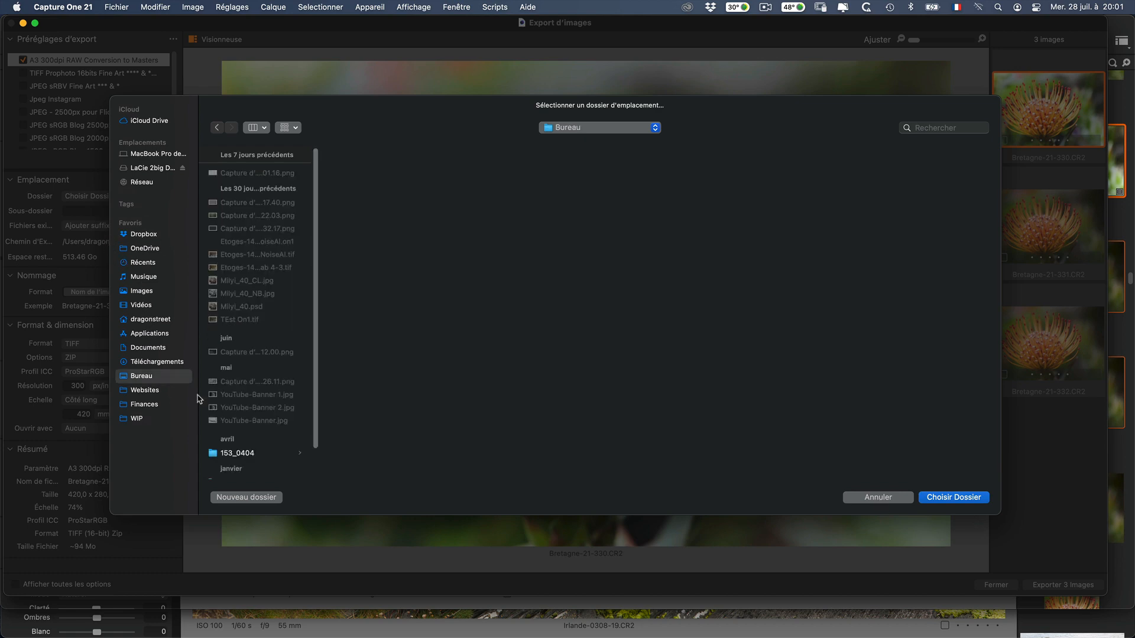
pyautogui.click(953, 503)
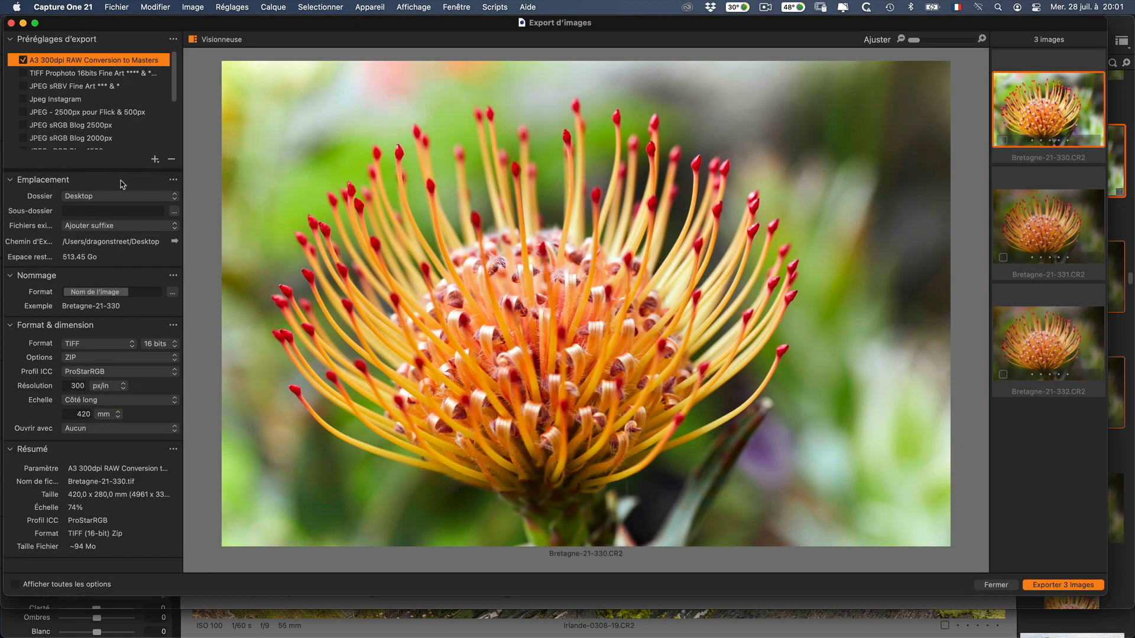
# Review the TIFF Prophoto, JPEG sRBV Fine Art and Jpeg Instagram presets, including the Instagram preset's destination folder choices
pyautogui.click(66, 74)
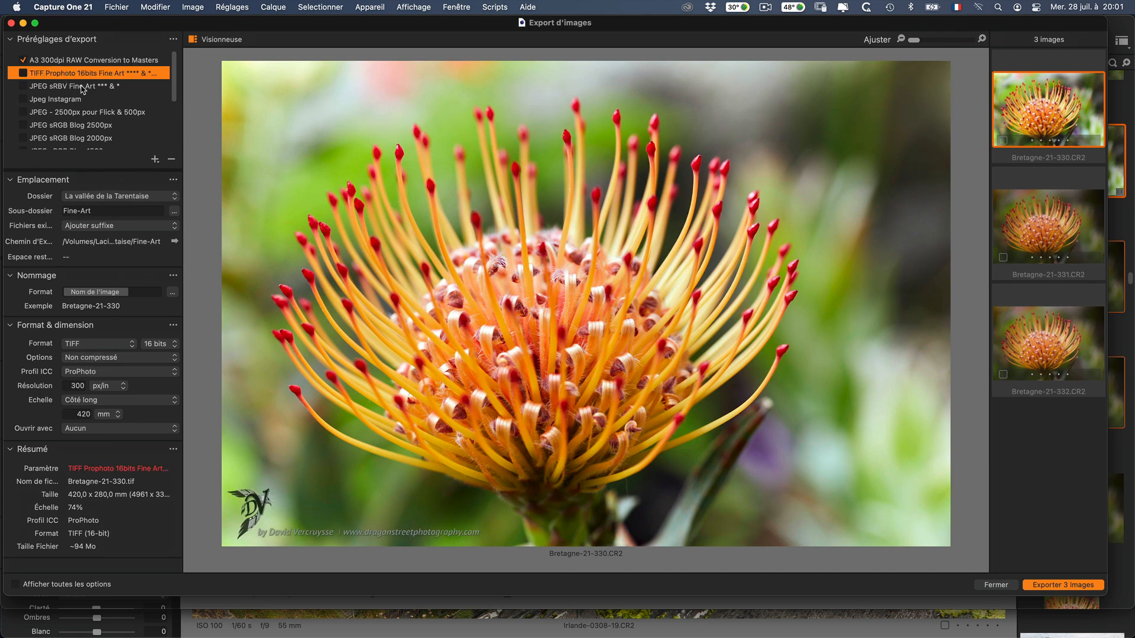
pyautogui.click(82, 86)
pyautogui.click(61, 99)
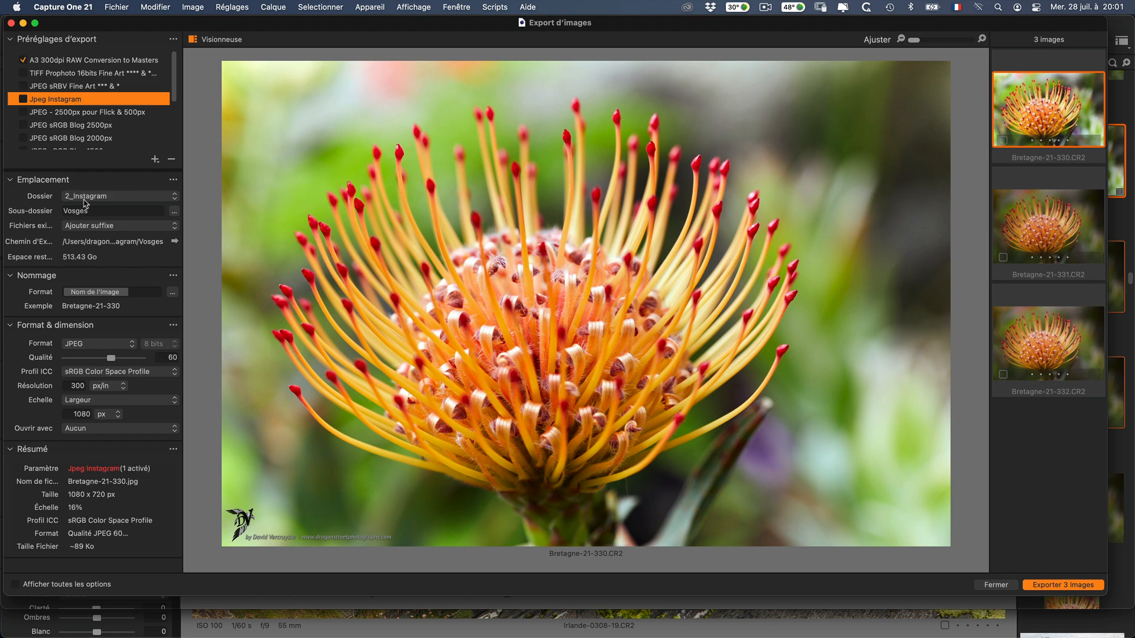
pyautogui.click(118, 196)
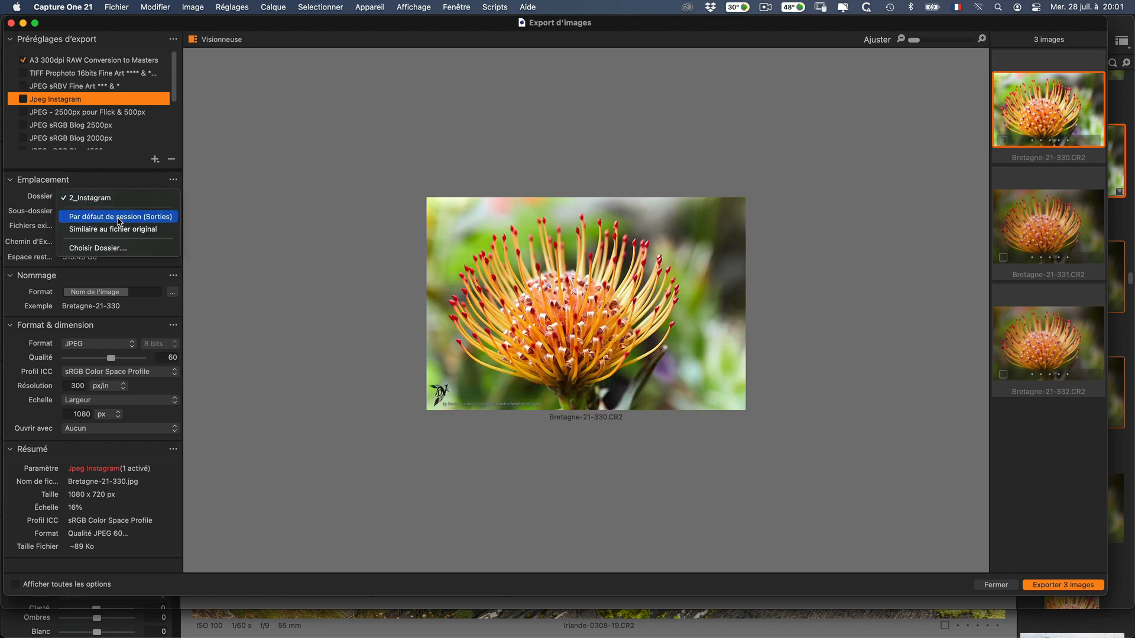
pyautogui.click(78, 62)
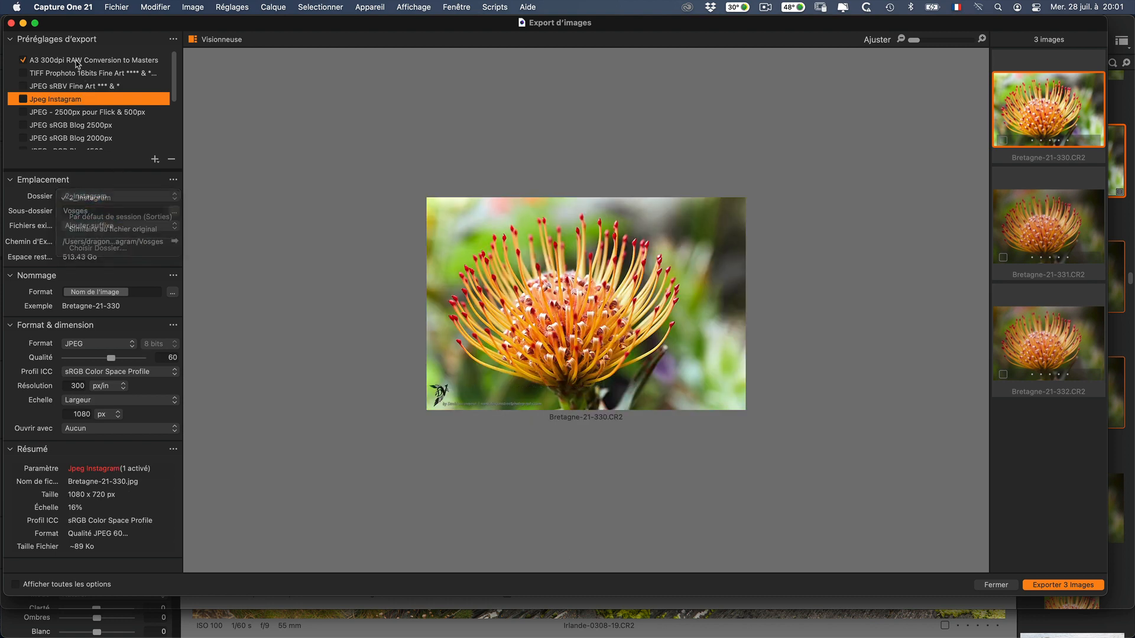
# Return to the A3 300dpi RAW Conversion to Masters preset and close the session's export window
pyautogui.click(79, 62)
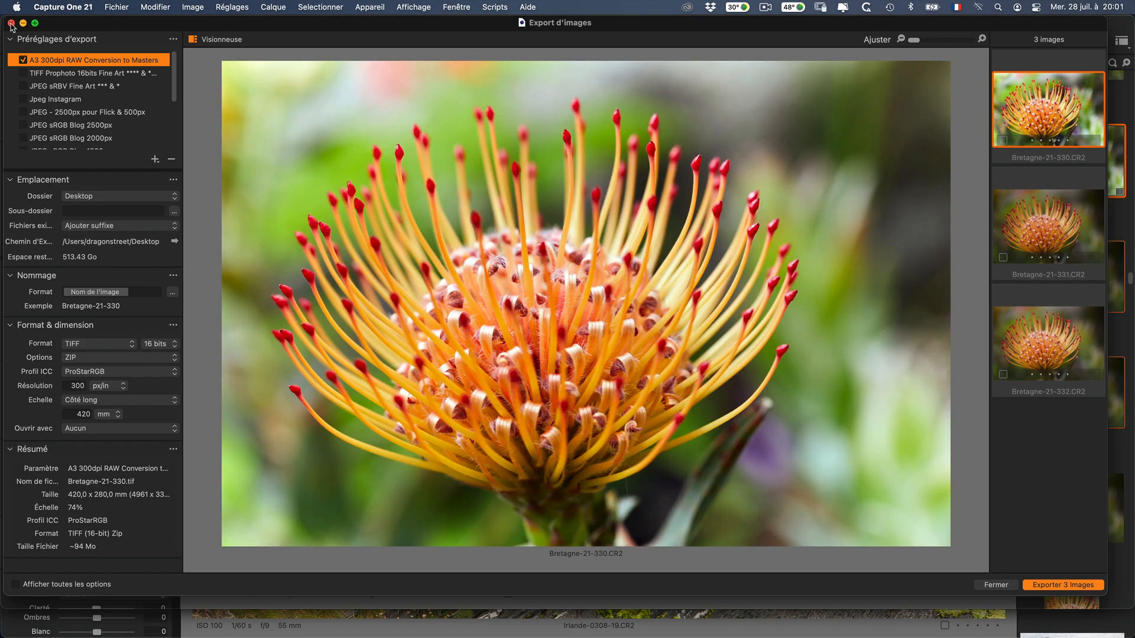
pyautogui.click(11, 24)
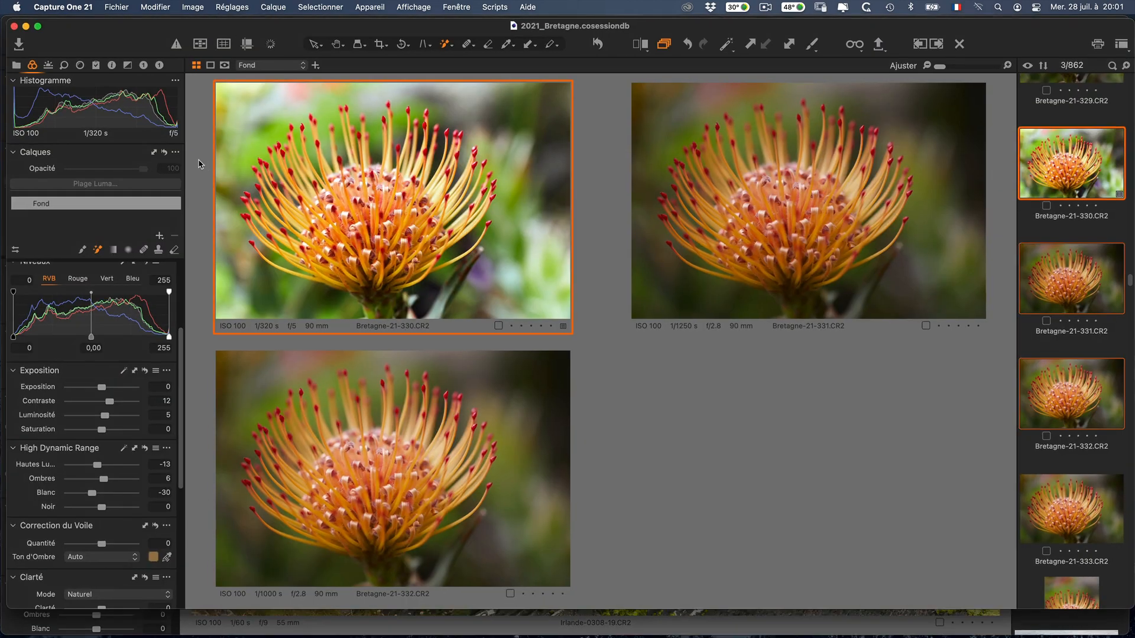
# Switch to the Dragonstreet catalogue and open the export window for the four photos from sans titre-139-19-2 through Irlande-0308-19
pyautogui.hotkey('ctrl', 'Up')
pyautogui.click(211, 182)
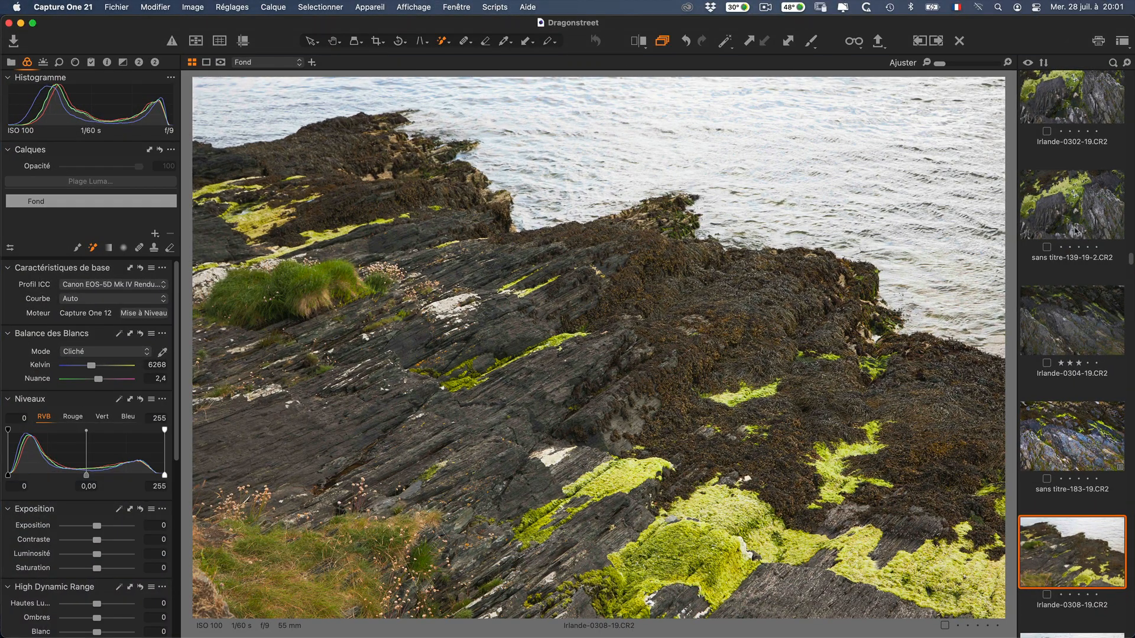
pyautogui.keyDown('shift'); pyautogui.click(1059, 217); pyautogui.keyUp('shift')
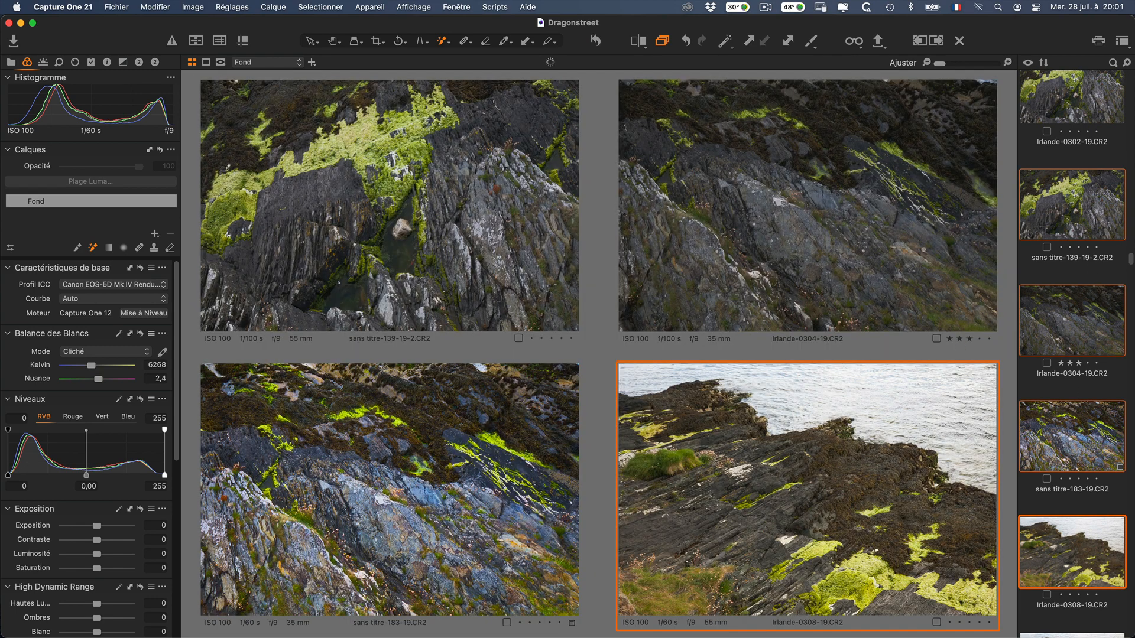
pyautogui.click(878, 40)
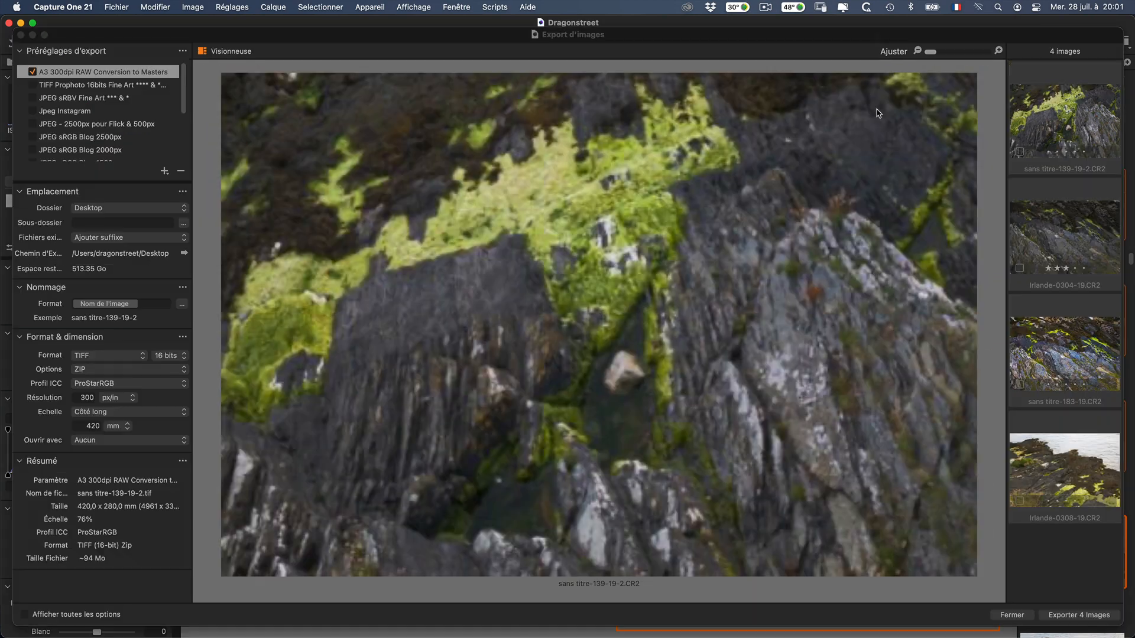
# Examine the destination folder choices offered for the A3 300dpi preset when exporting from a catalogue, keeping the Desktop
pyautogui.click(100, 211)
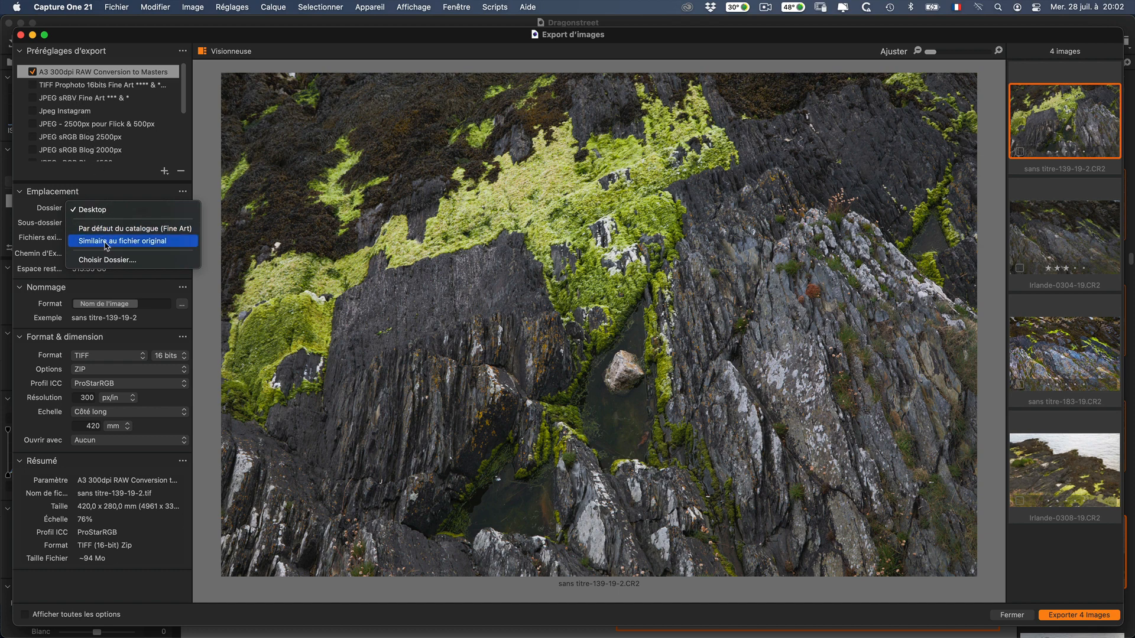
pyautogui.click(113, 193)
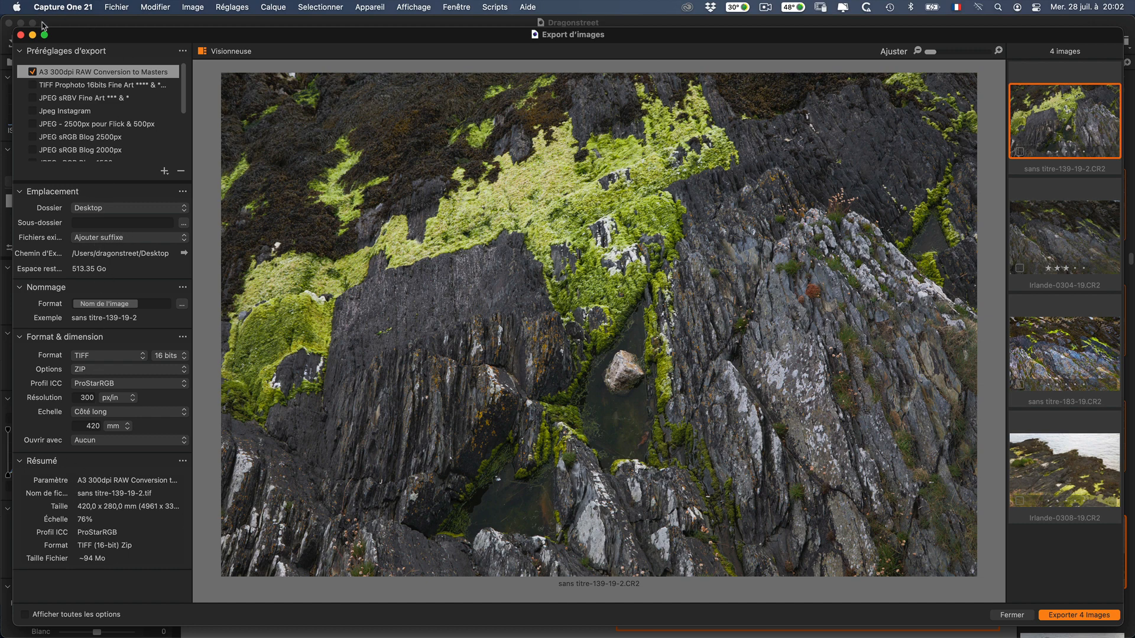
pyautogui.moveTo(60, 22); pyautogui.dragTo(60, 10)
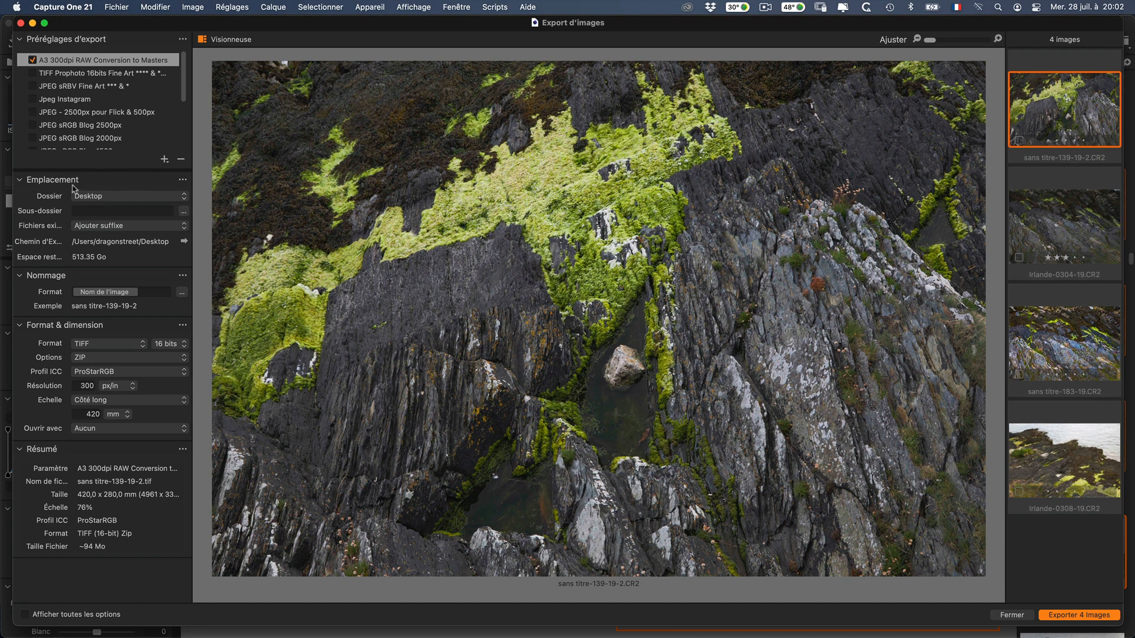
pyautogui.click(102, 198)
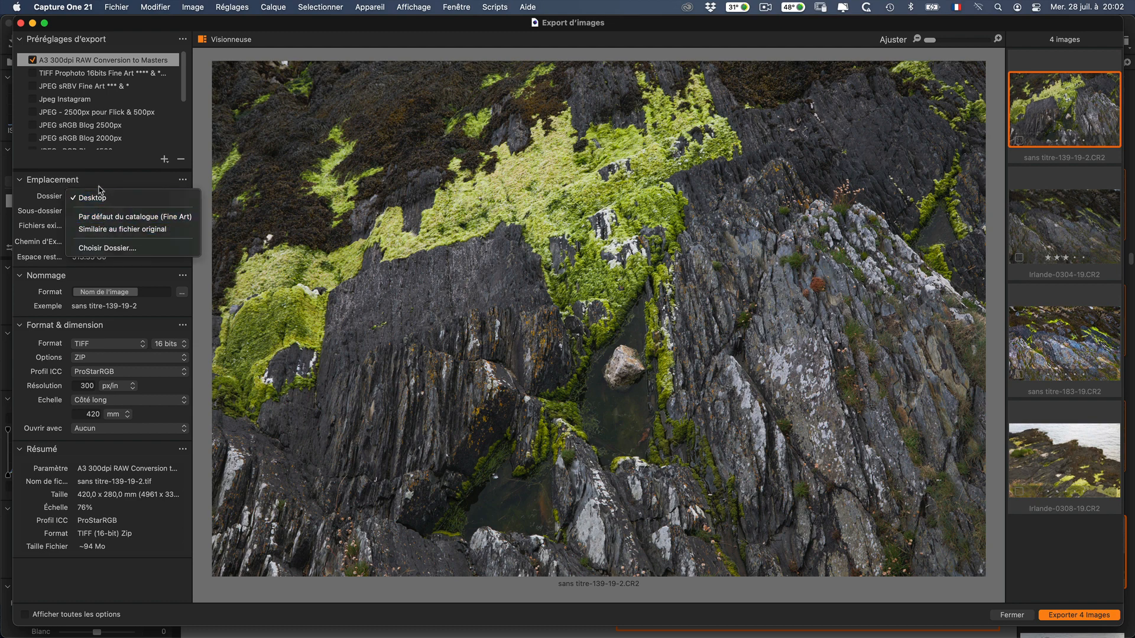
pyautogui.click(101, 195)
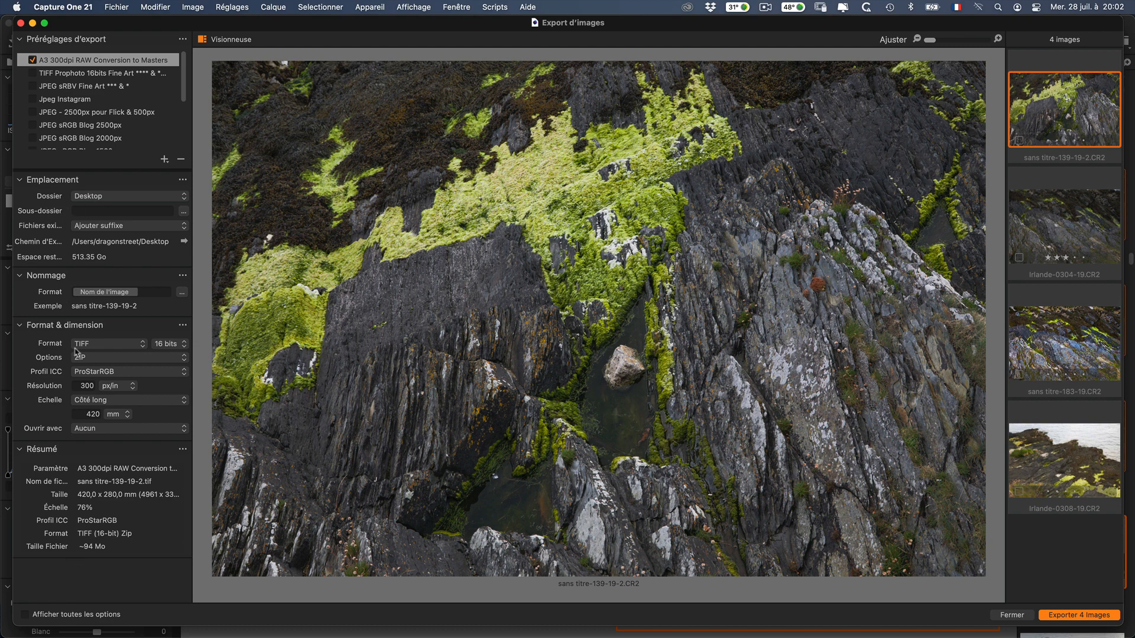
# Reveal all export options of the A3 300dpi preset, examine the output sharpening choices, watermark and metadata settings, and hide the extra options again
pyautogui.click(42, 616)
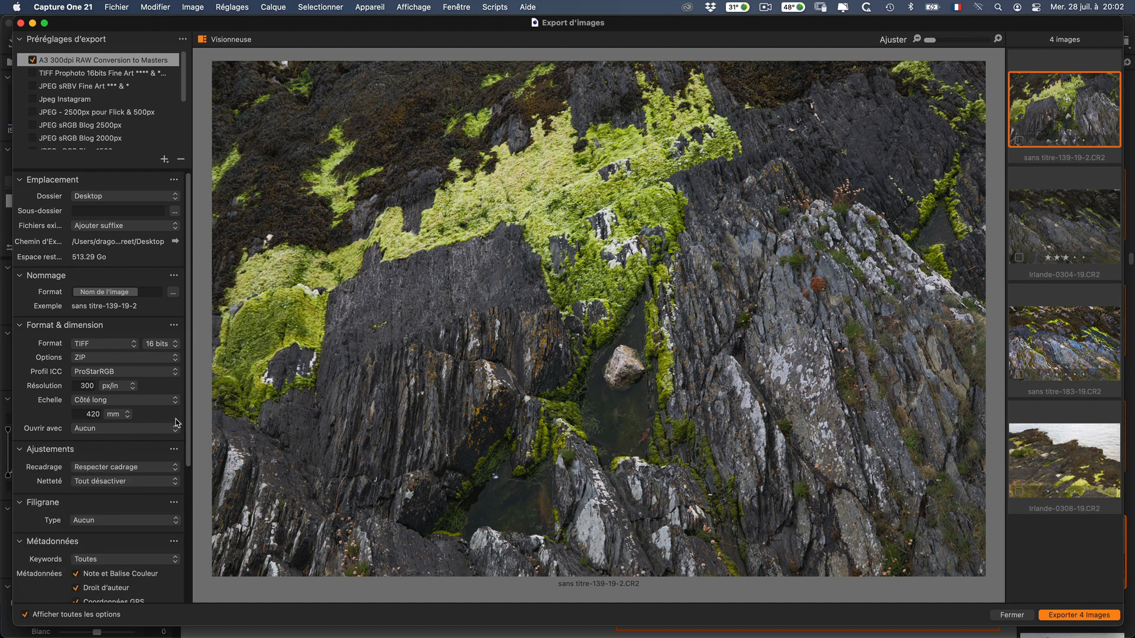
pyautogui.scroll(-3, 189, 422)
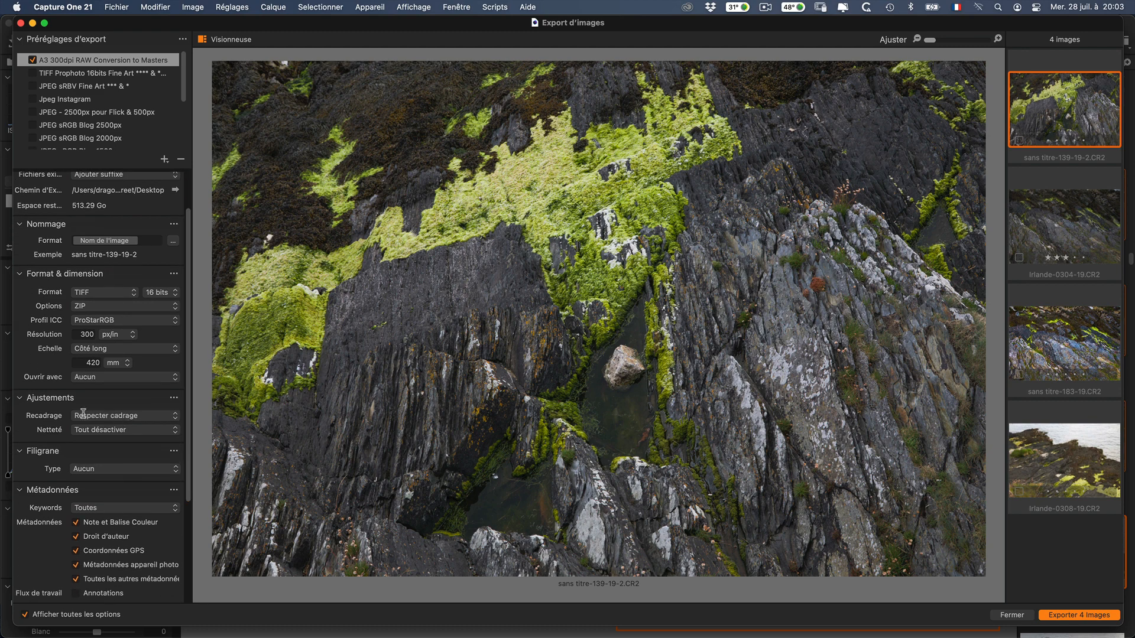
pyautogui.click(104, 435)
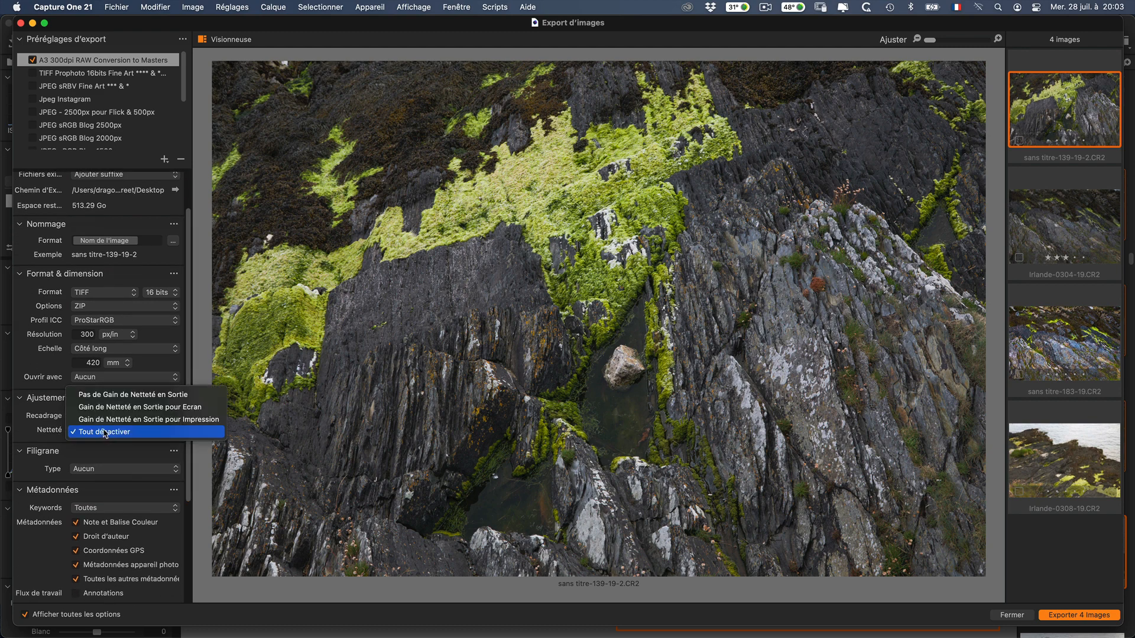
pyautogui.click(51, 425)
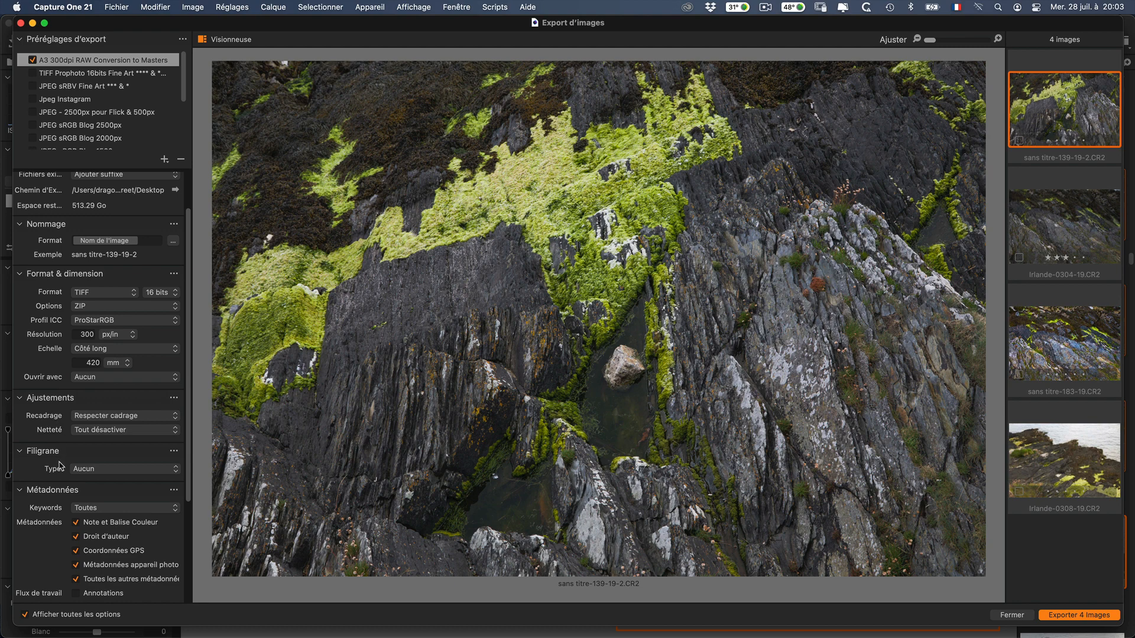
pyautogui.scroll(-4, 188, 488)
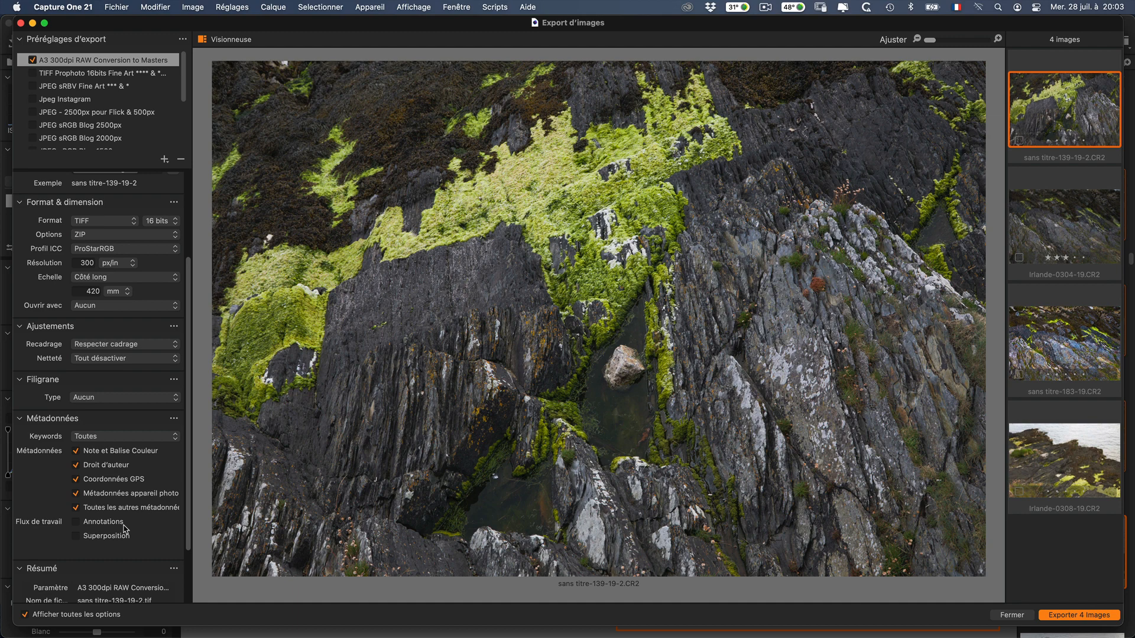
pyautogui.click(25, 615)
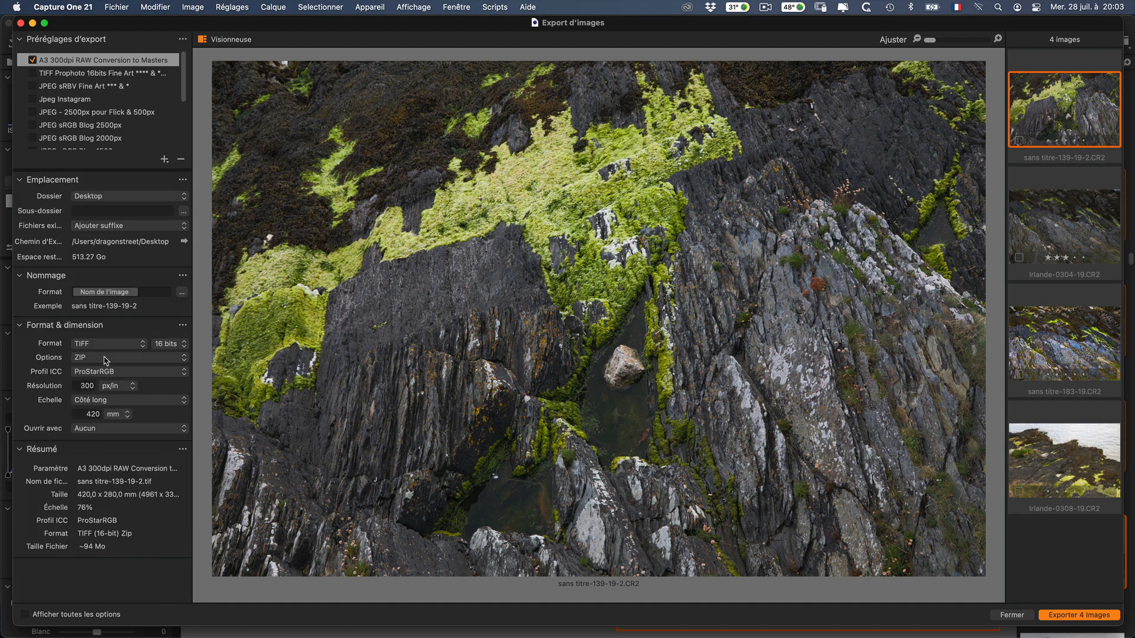
# Enable the Jpeg Instagram export preset in addition to A3 300dpi RAW Conversion to Masters
pyautogui.scroll(2, 288, 257)
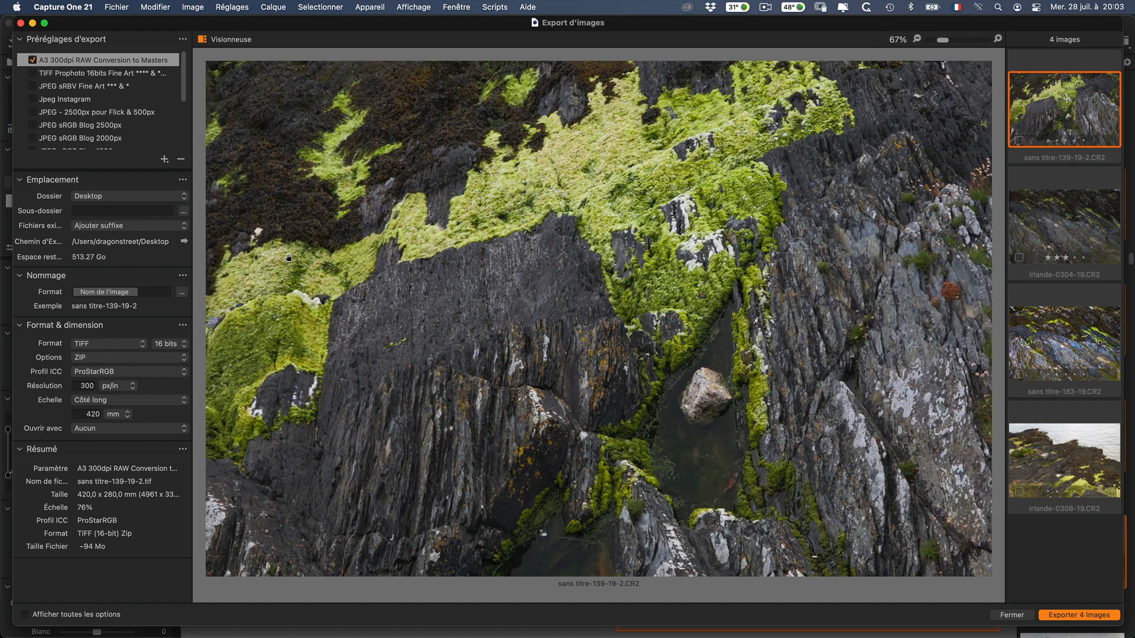
pyautogui.scroll(-2, 288, 257)
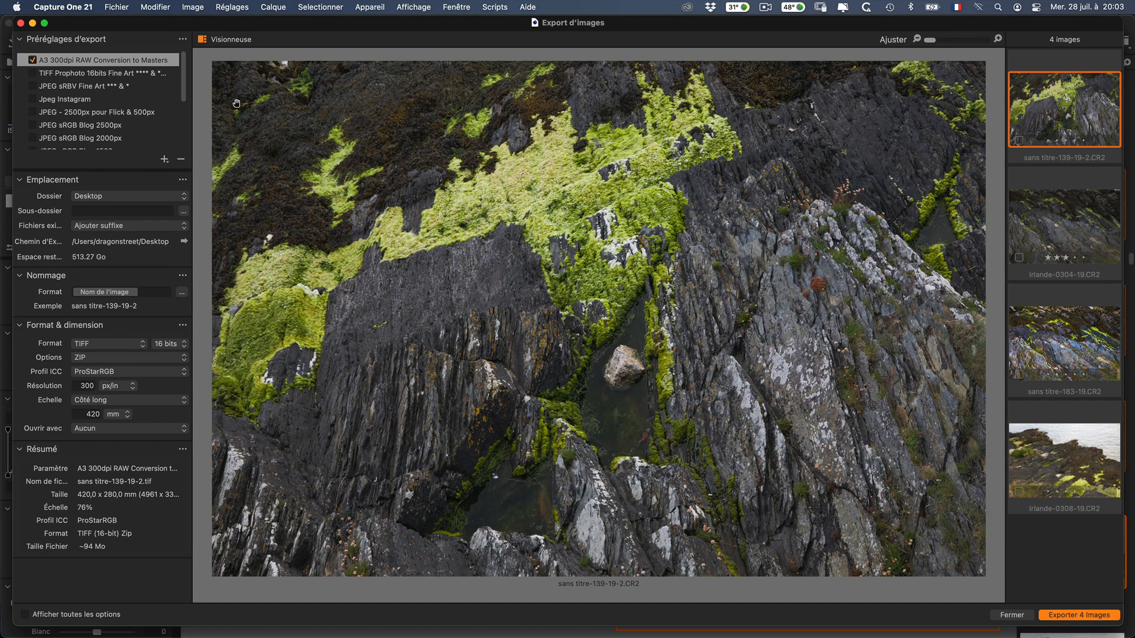
pyautogui.click(82, 100)
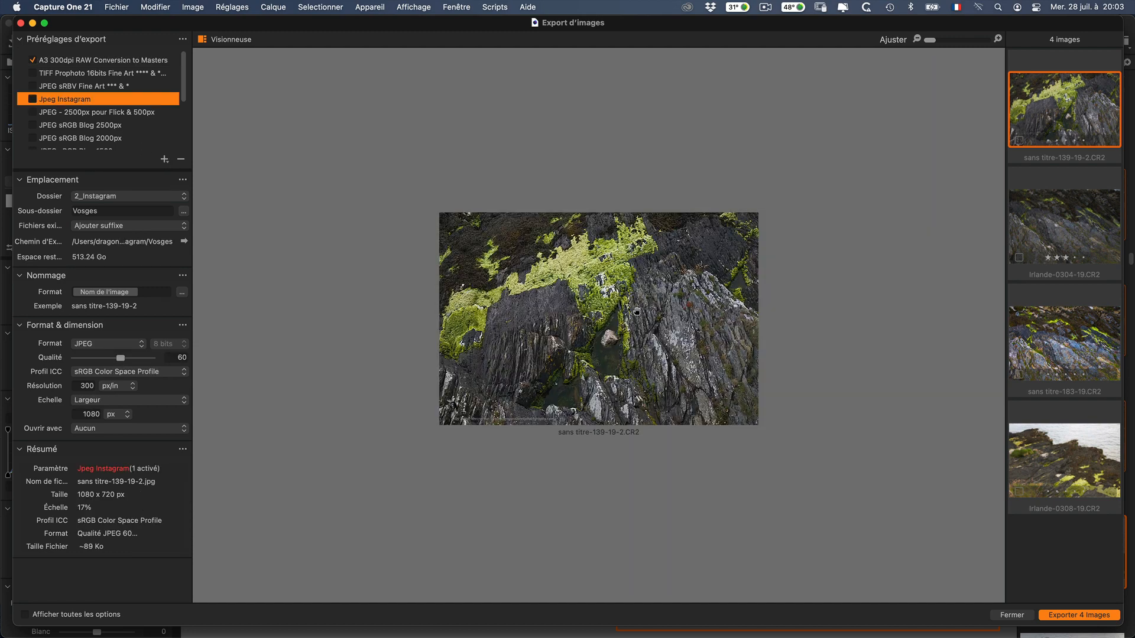
pyautogui.click(32, 99)
# Reveal all options of the JPEG - 2500px pour Flick & 500px preset and examine its sharpening and watermark settings
pyautogui.click(73, 112)
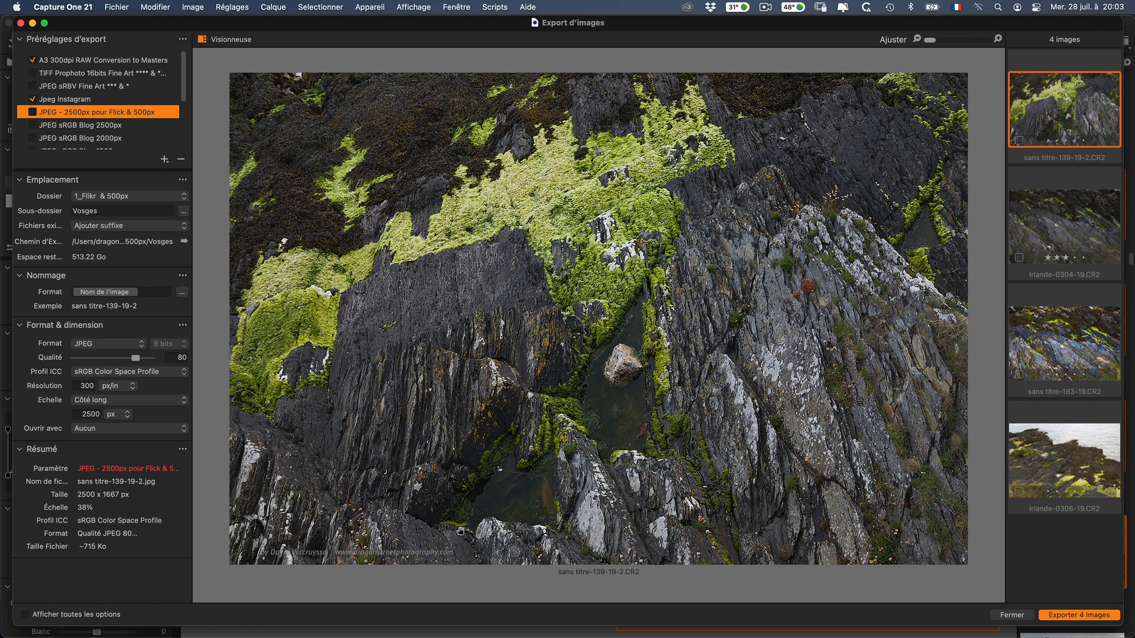
pyautogui.click(25, 615)
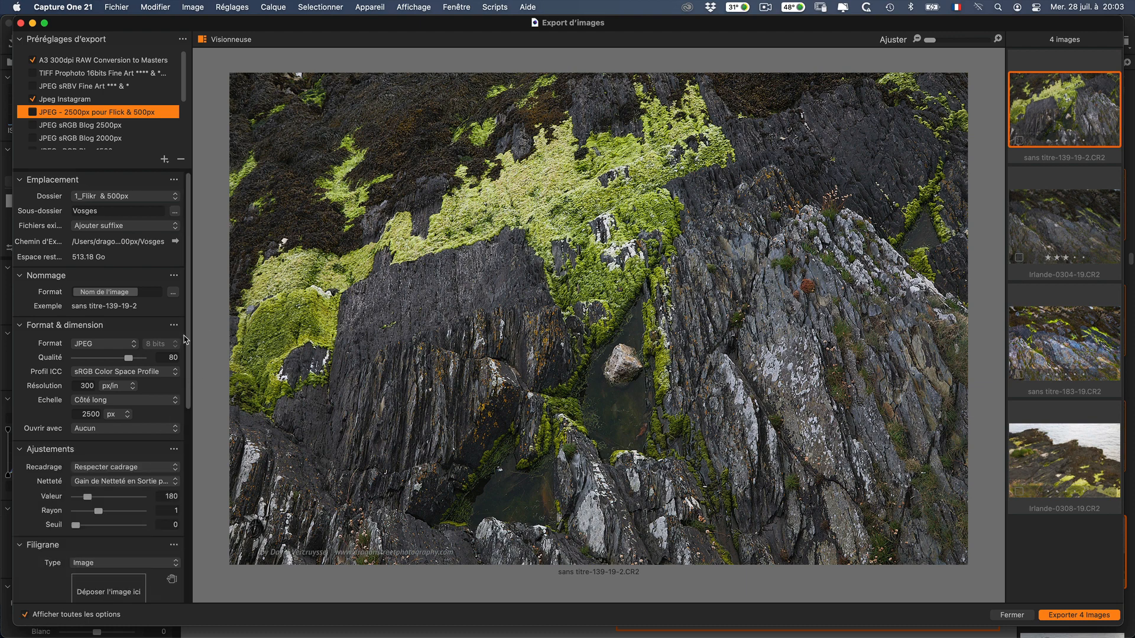
pyautogui.scroll(-5, 185, 340)
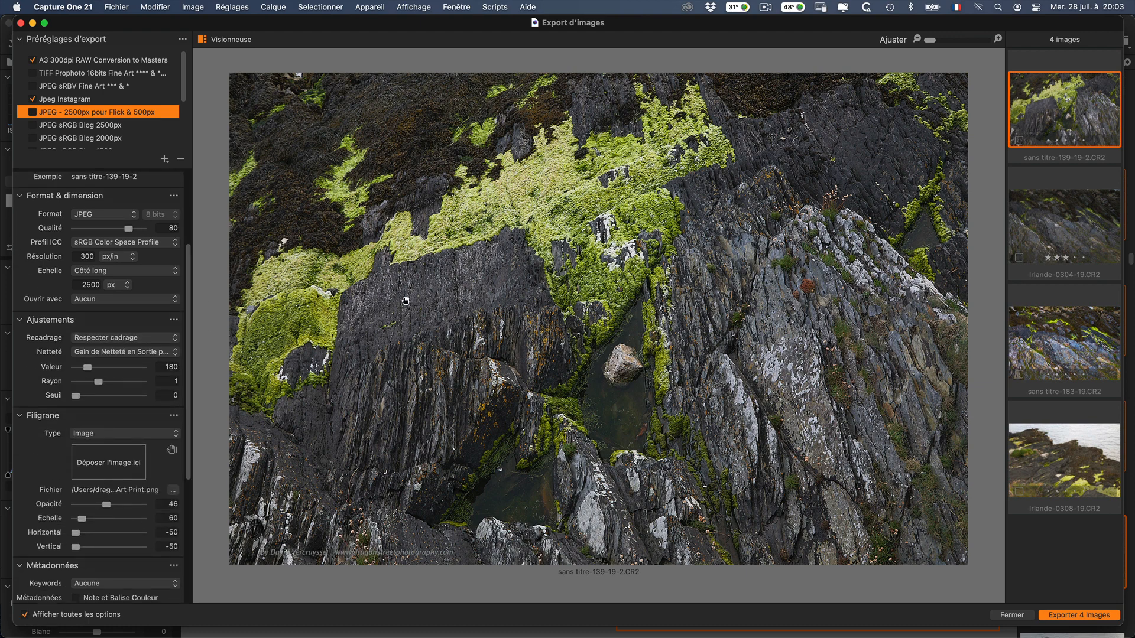
# Compare the Jpeg Instagram, JPEG sRBV Fine Art, TIFF Prophoto and A3 300dpi presets at 100% preview zoom, and close the export window
pyautogui.click(997, 39)
pyautogui.click(84, 101)
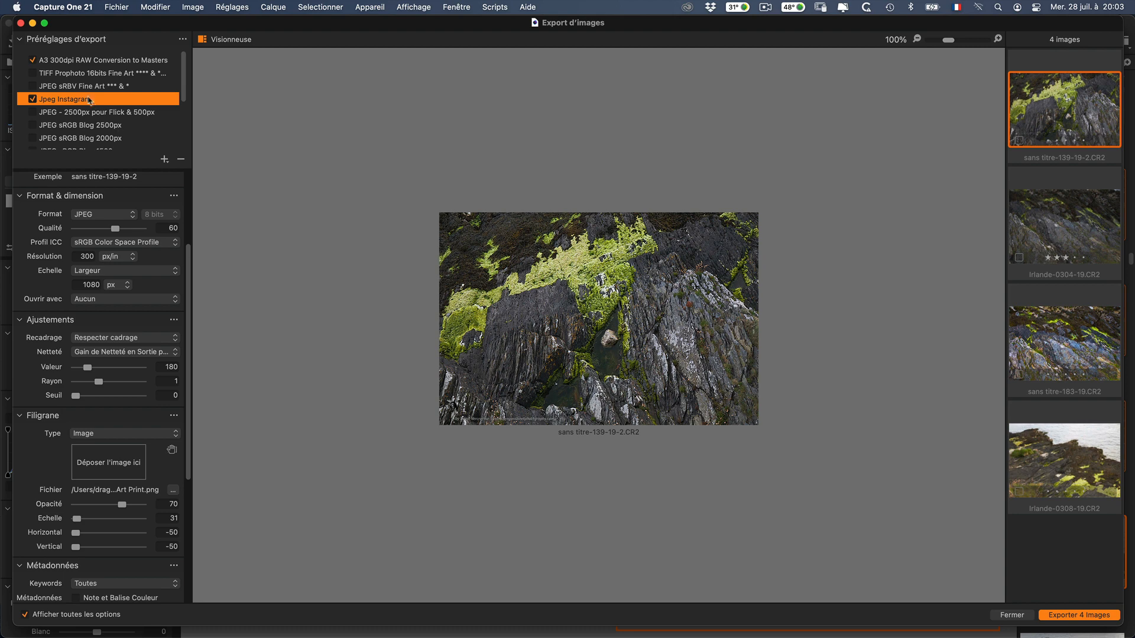
pyautogui.click(86, 87)
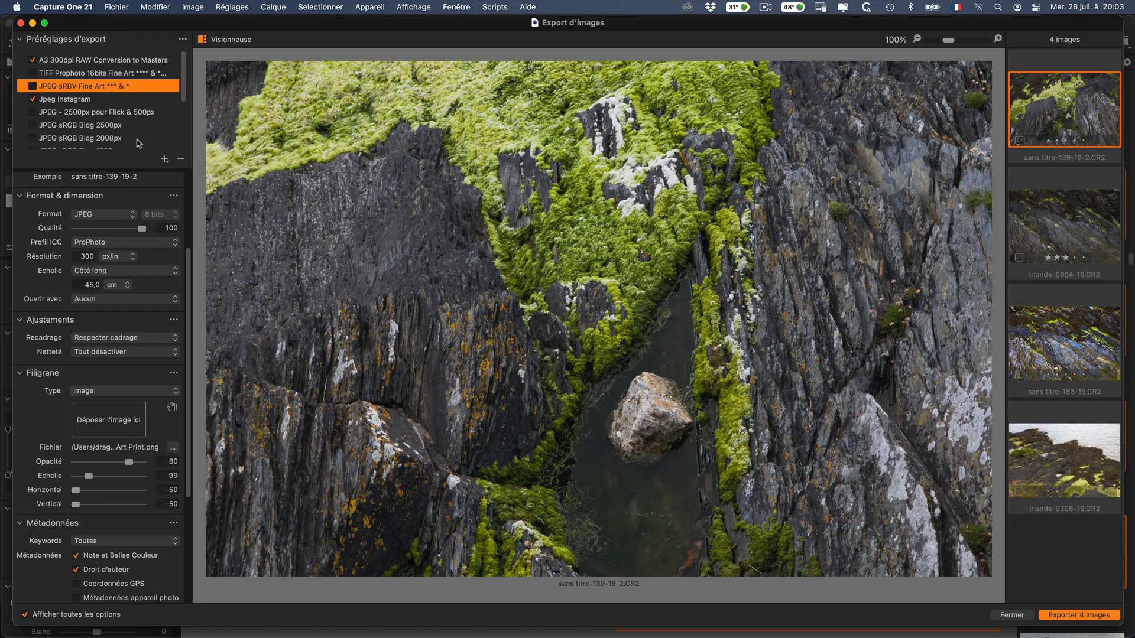
pyautogui.click(88, 73)
pyautogui.click(88, 59)
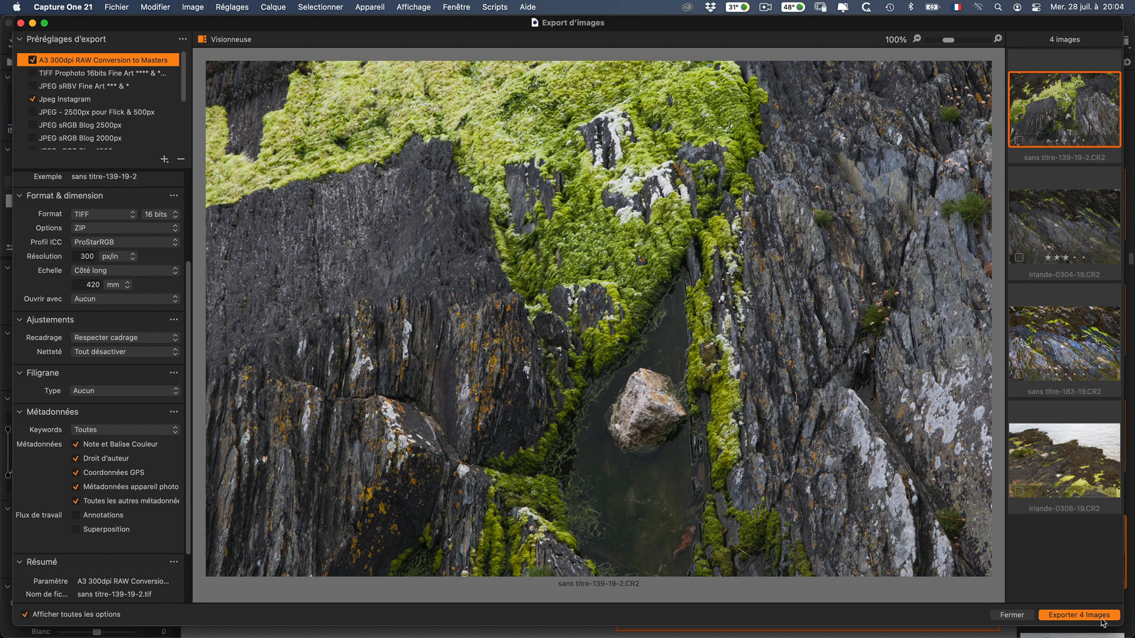
pyautogui.click(1011, 616)
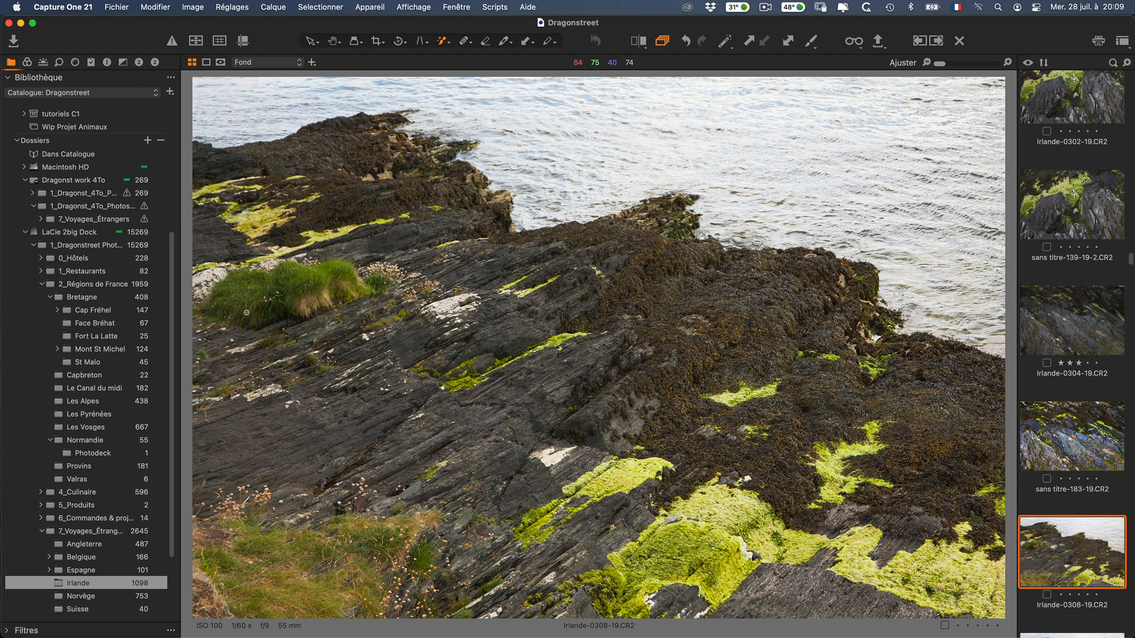
# Display the photos of the catalogue's Bretagne folder as a full thumbnail grid and browse through them
pyautogui.click(103, 299)
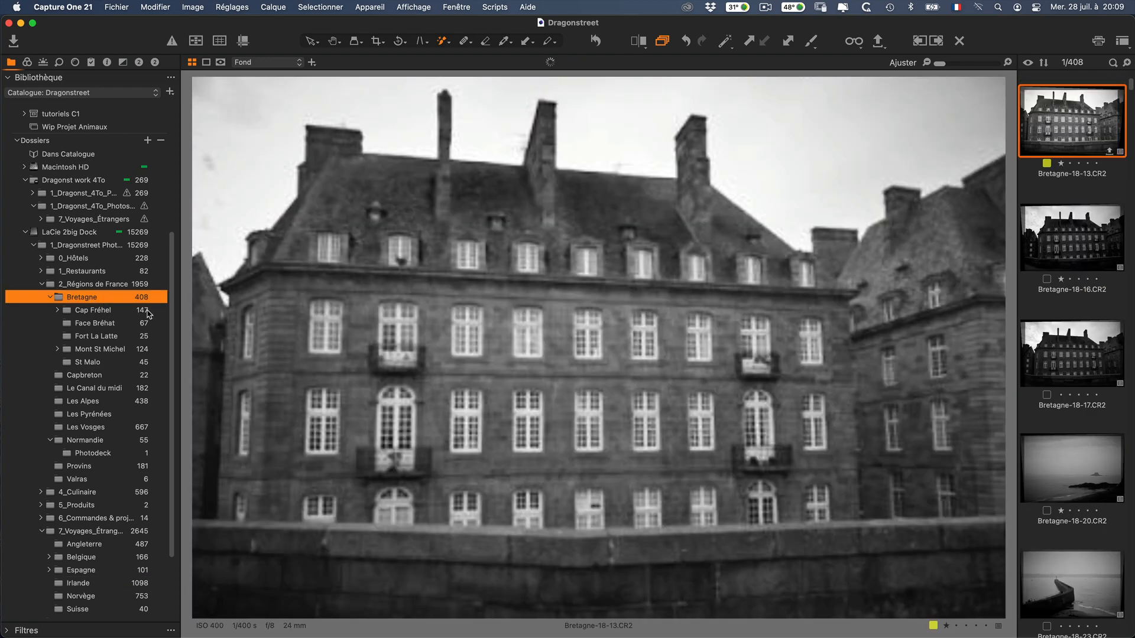
pyautogui.press('super+alt+v')
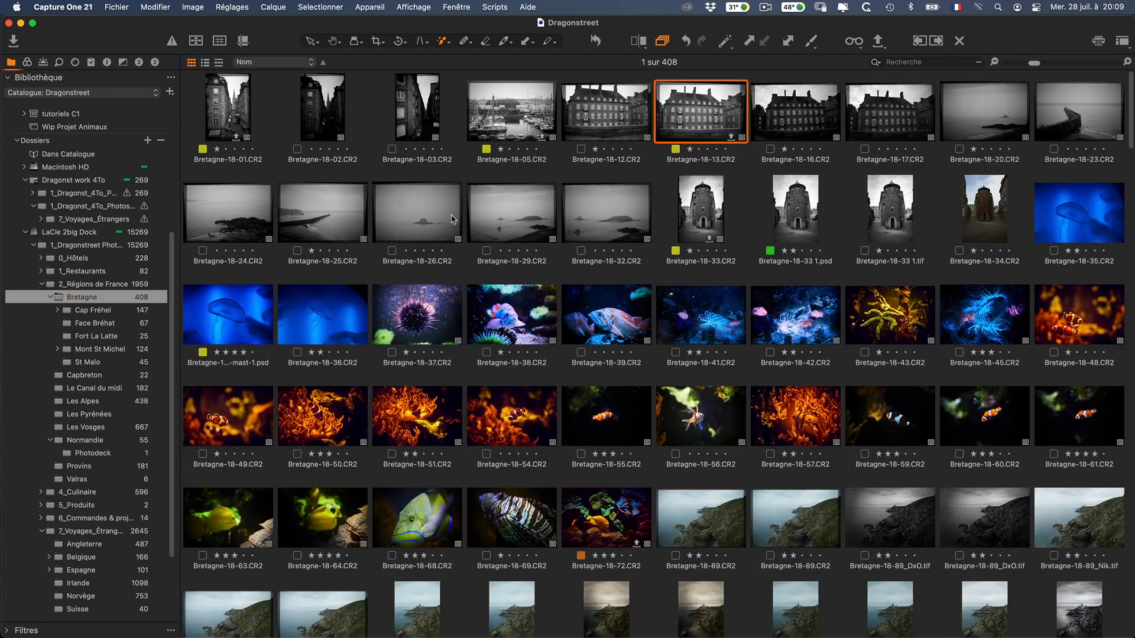
pyautogui.scroll(-5, 355, 361)
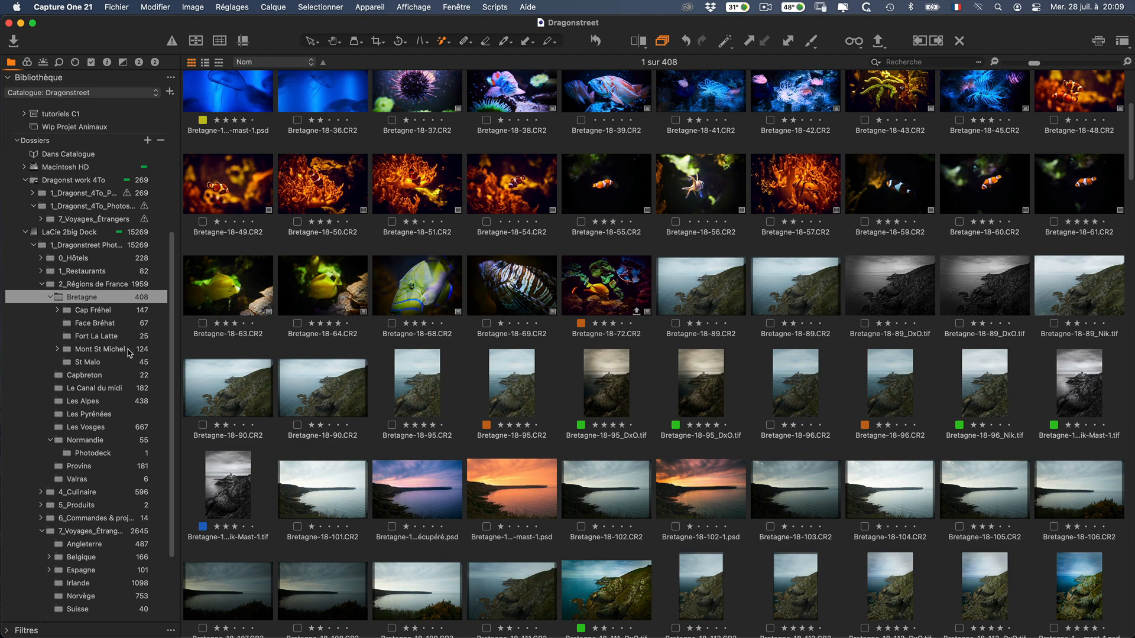
pyautogui.scroll(-3, 420, 273)
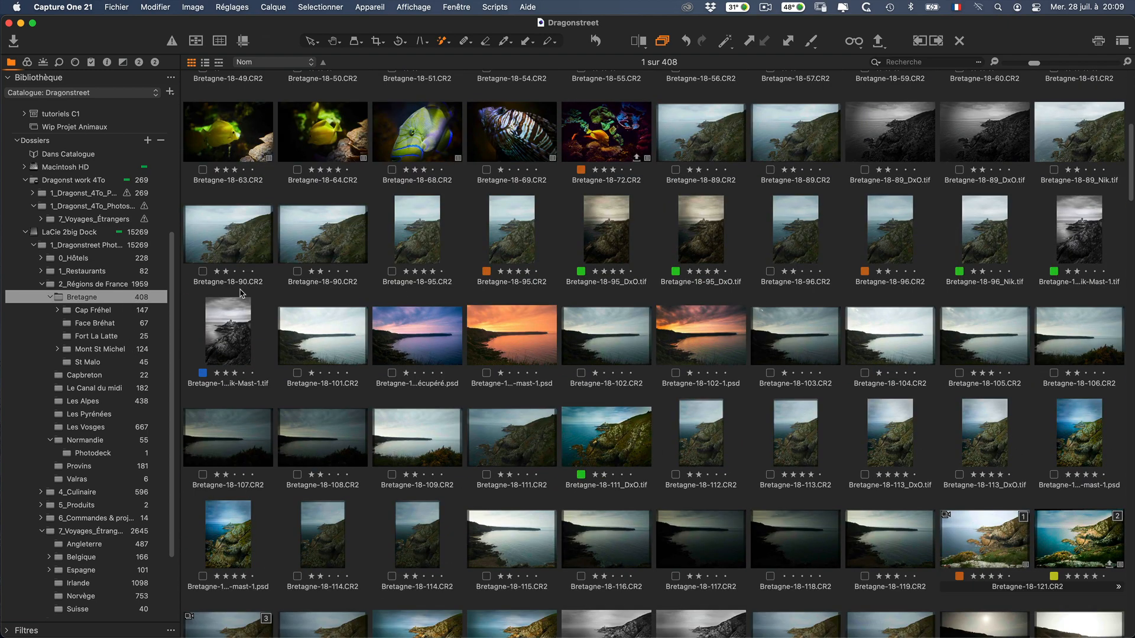
# Hide the images of subfolders for the Bretagne folder
pyautogui.rightClick(104, 300)
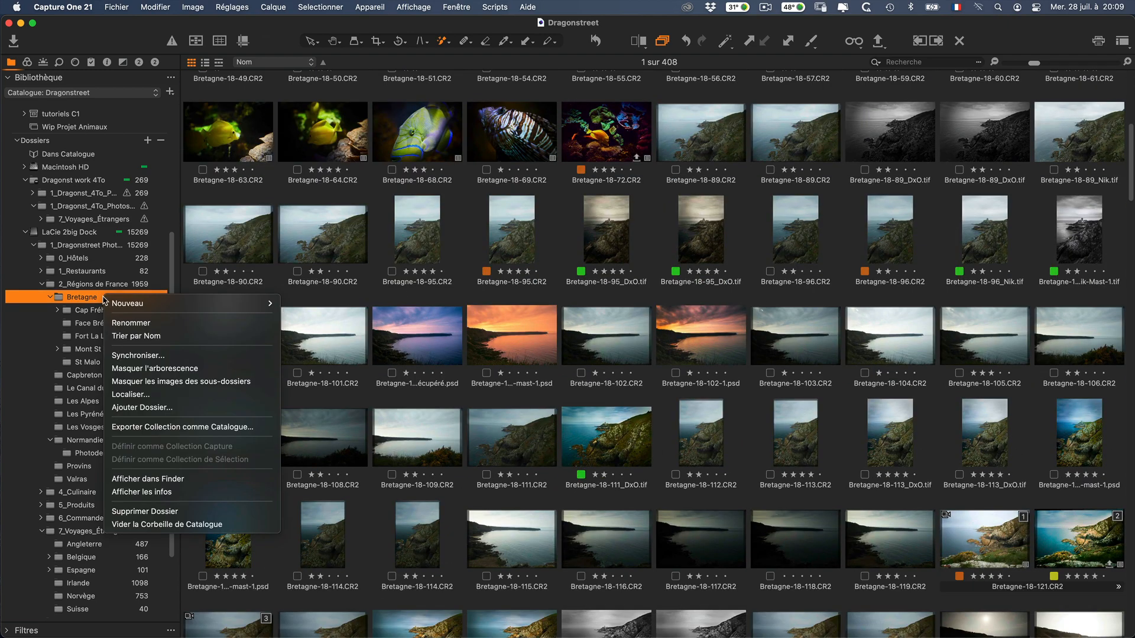
pyautogui.click(131, 383)
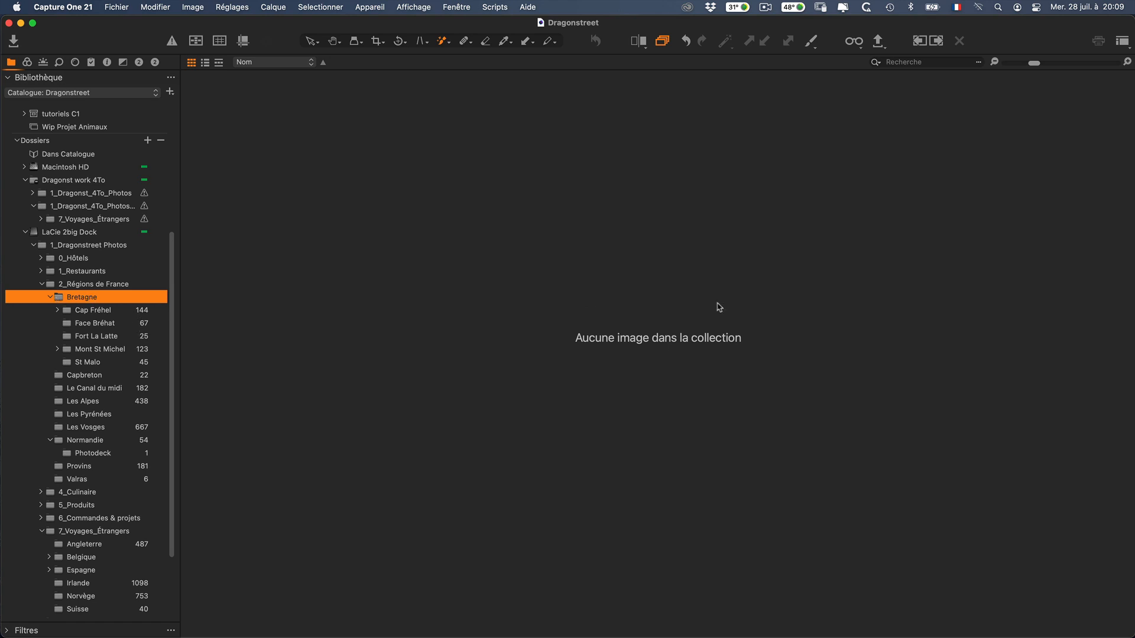
# Check the contents of the Cap Fréhel, Face Bréhat, Fort La Latte and Mont St Michel subfolders, and return to Bretagne
pyautogui.click(111, 311)
pyautogui.click(112, 319)
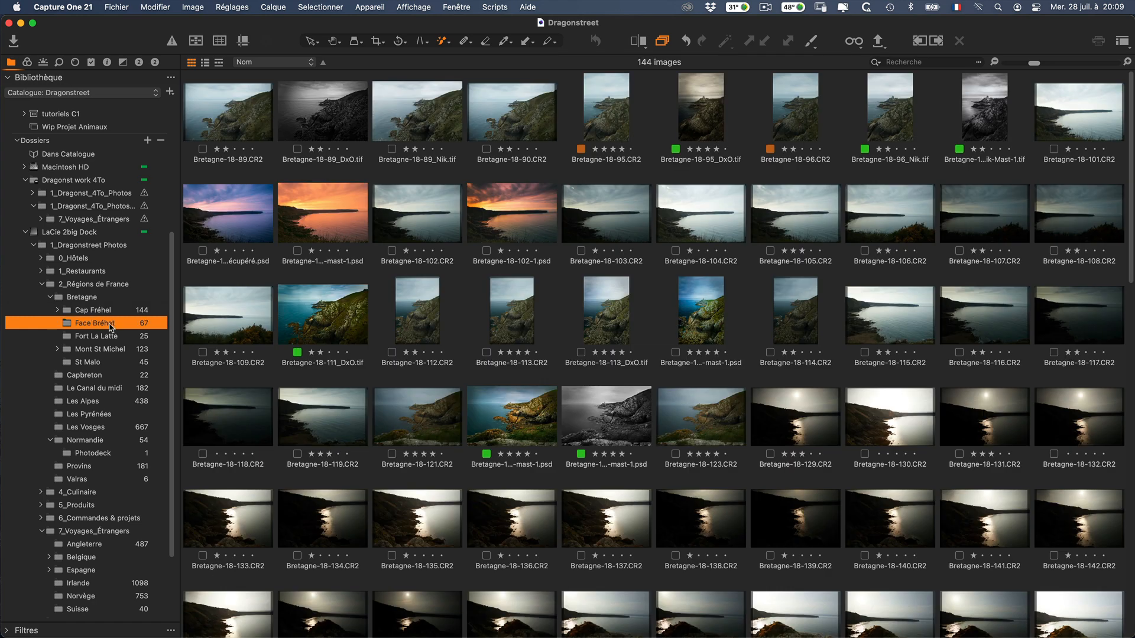
pyautogui.click(110, 337)
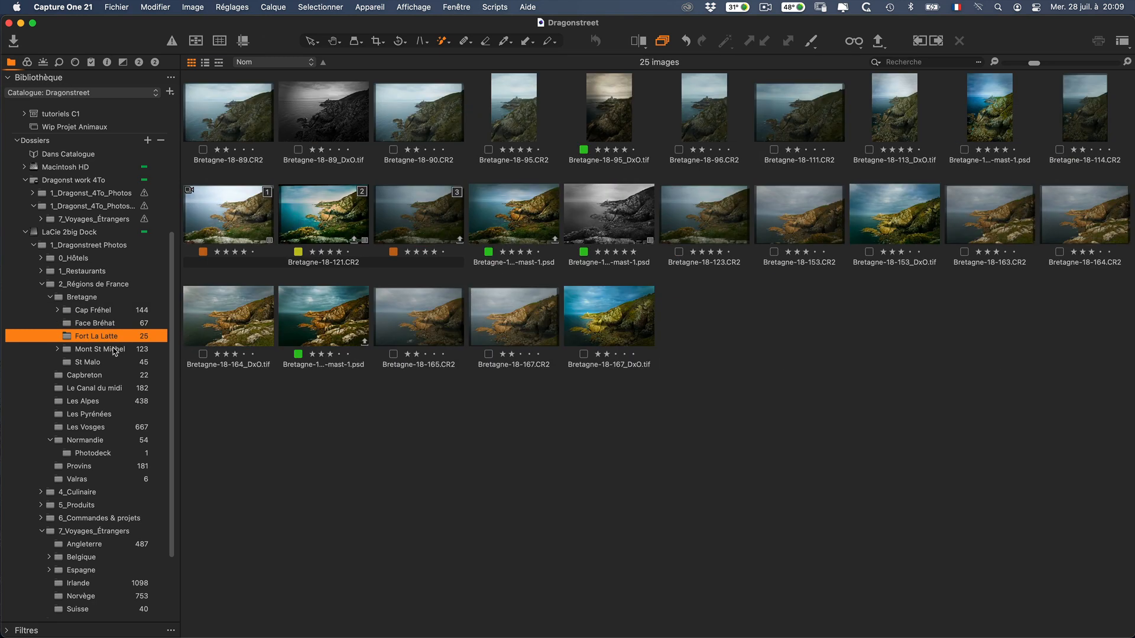
pyautogui.click(114, 349)
pyautogui.click(93, 299)
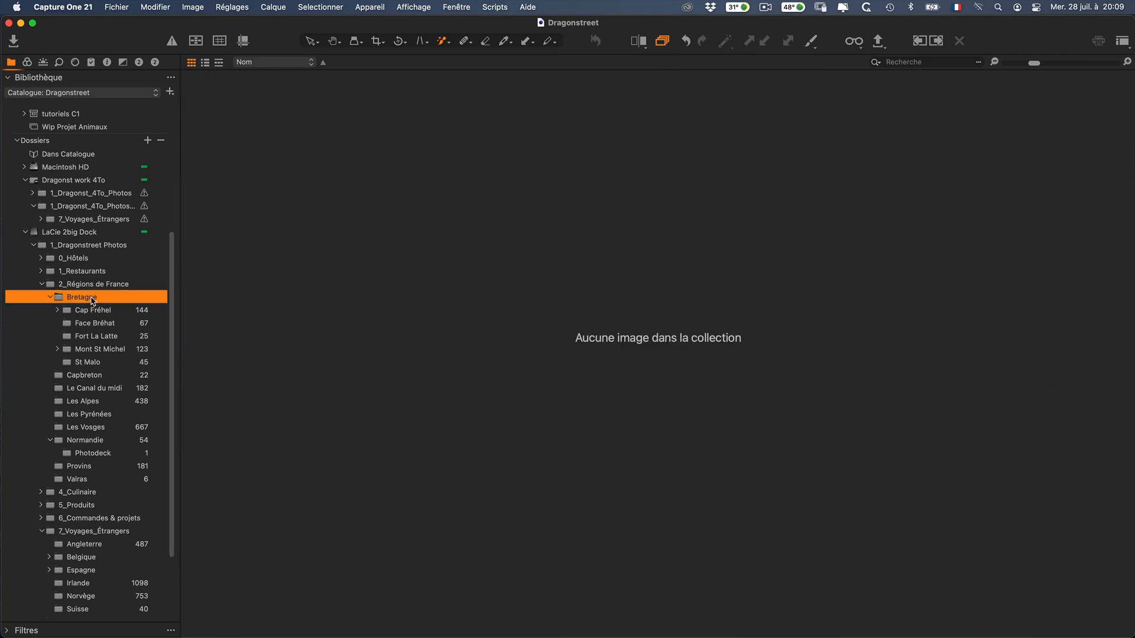
# Display the images of subfolders for the Bretagne folder again
pyautogui.rightClick(110, 301)
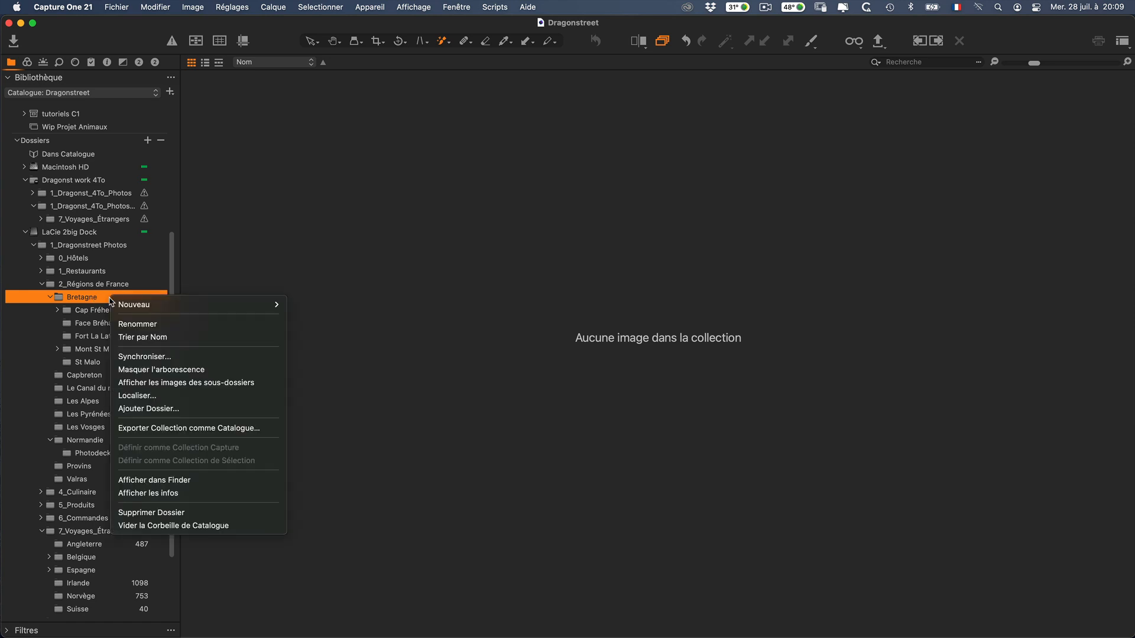
pyautogui.click(149, 384)
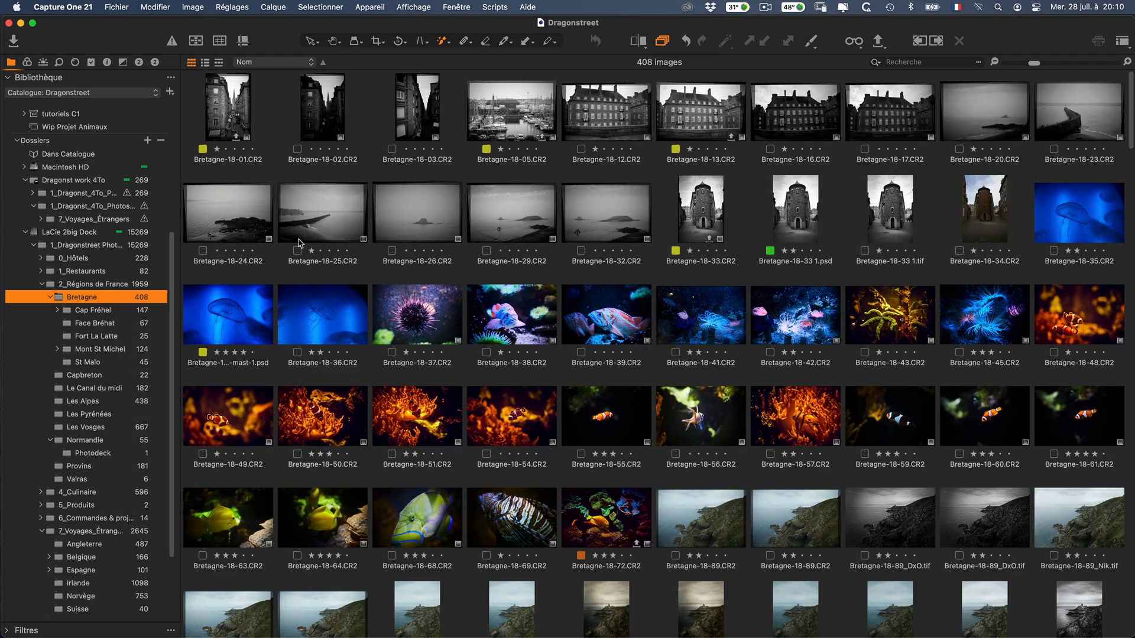
# Review the synchronisation options for the Bretagne folder and cancel without syncing
pyautogui.rightClick(110, 300)
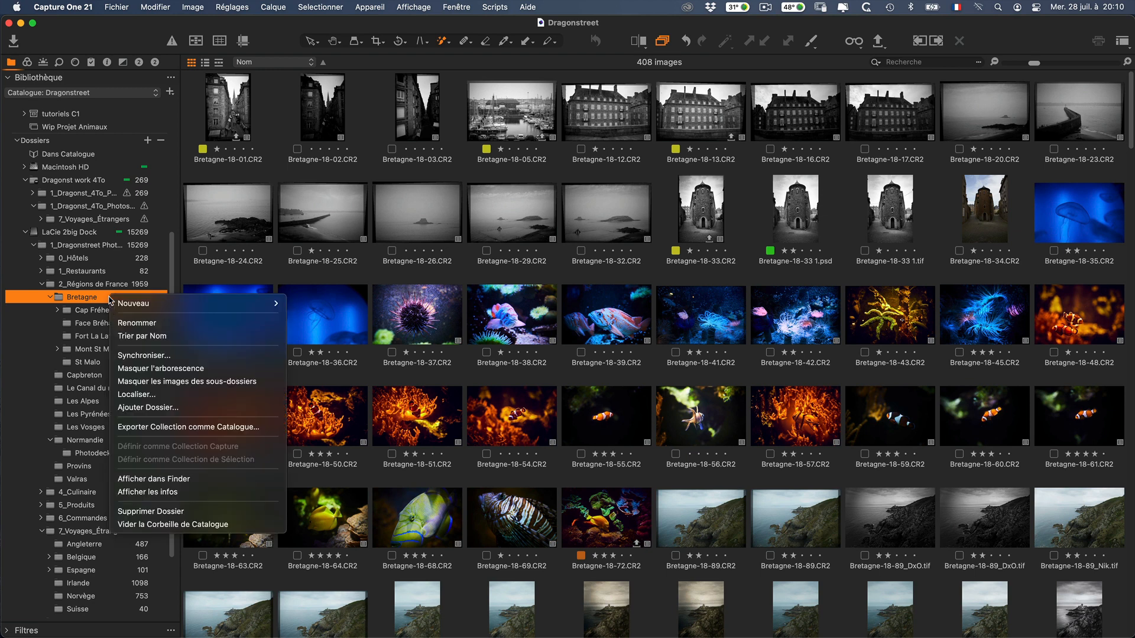
pyautogui.click(147, 357)
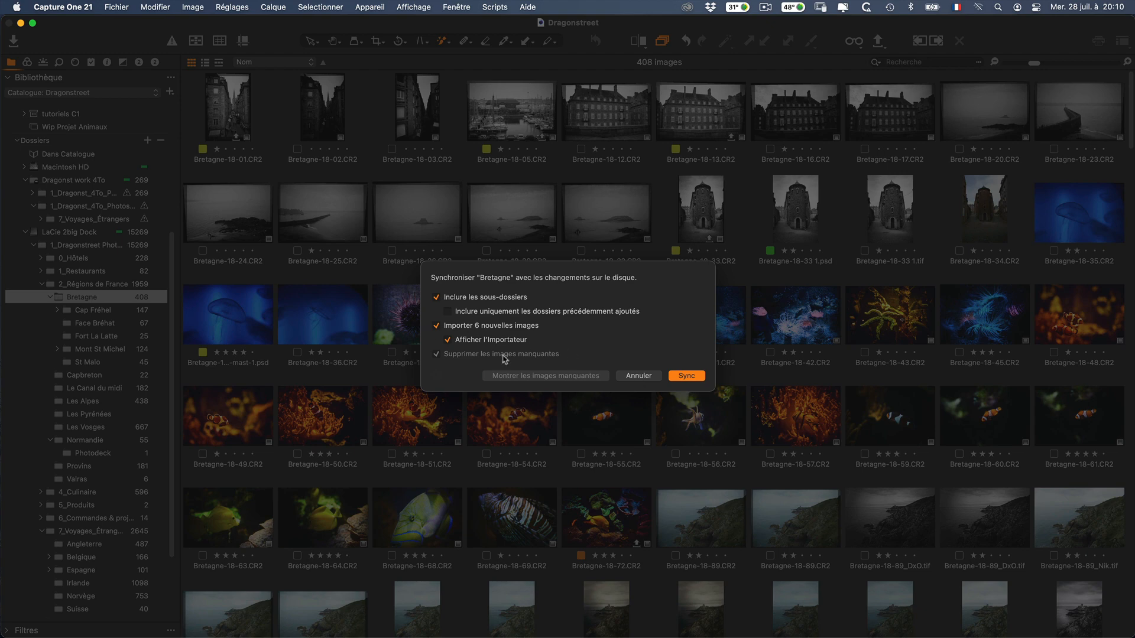
pyautogui.click(640, 377)
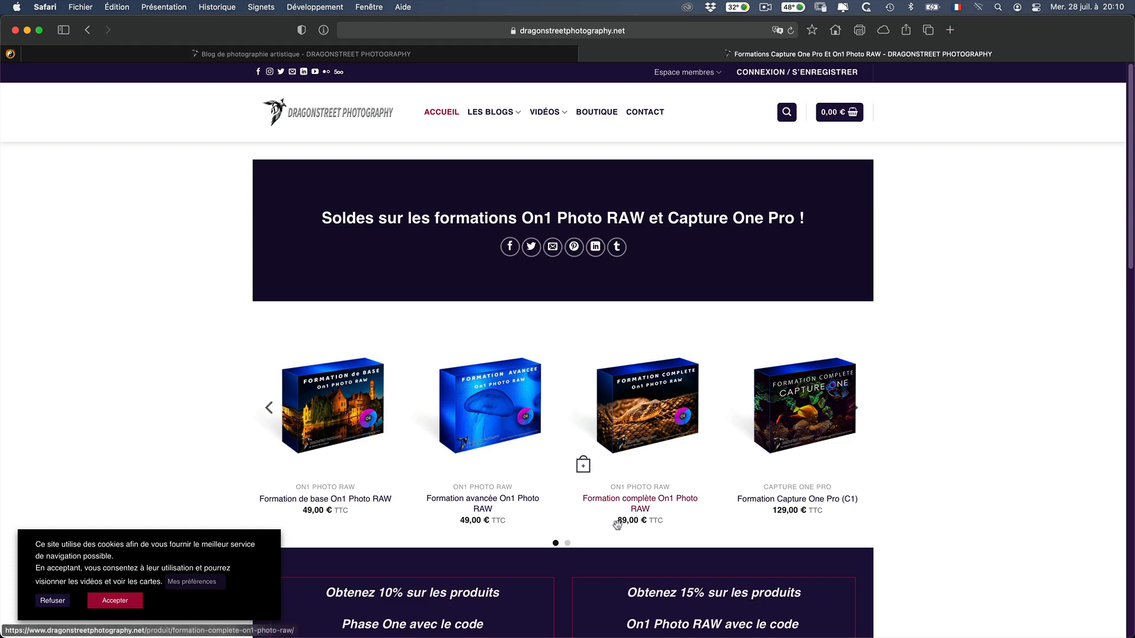
# In Safari, view the second set of products in the Dragonstreet Photography shop, check the art photography blog, and return to the shop
pyautogui.click(568, 544)
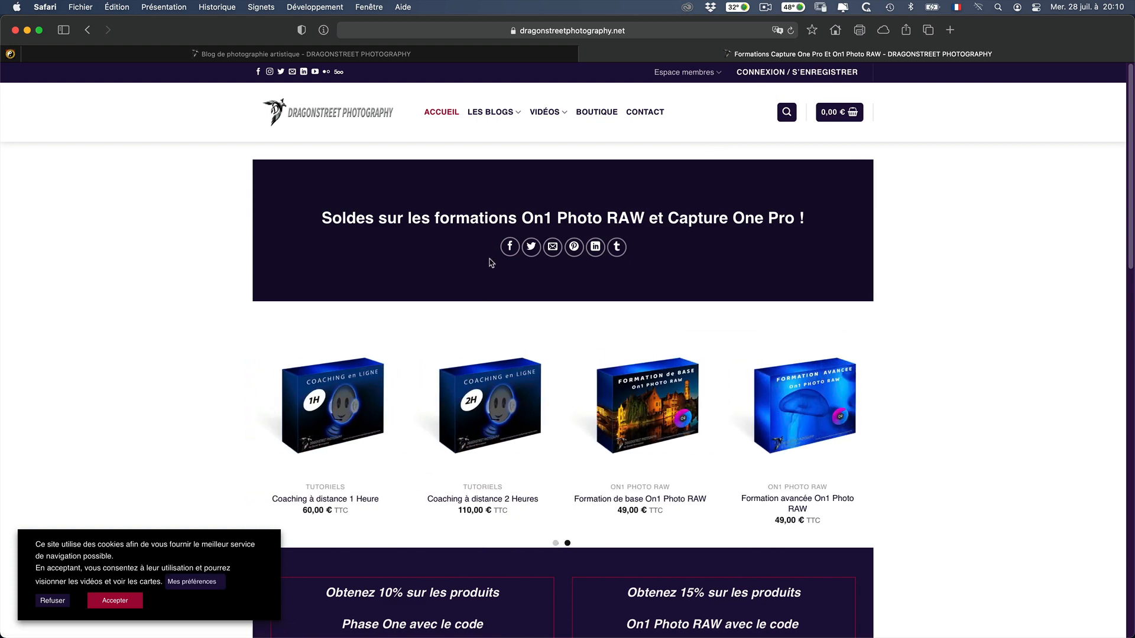
pyautogui.click(480, 55)
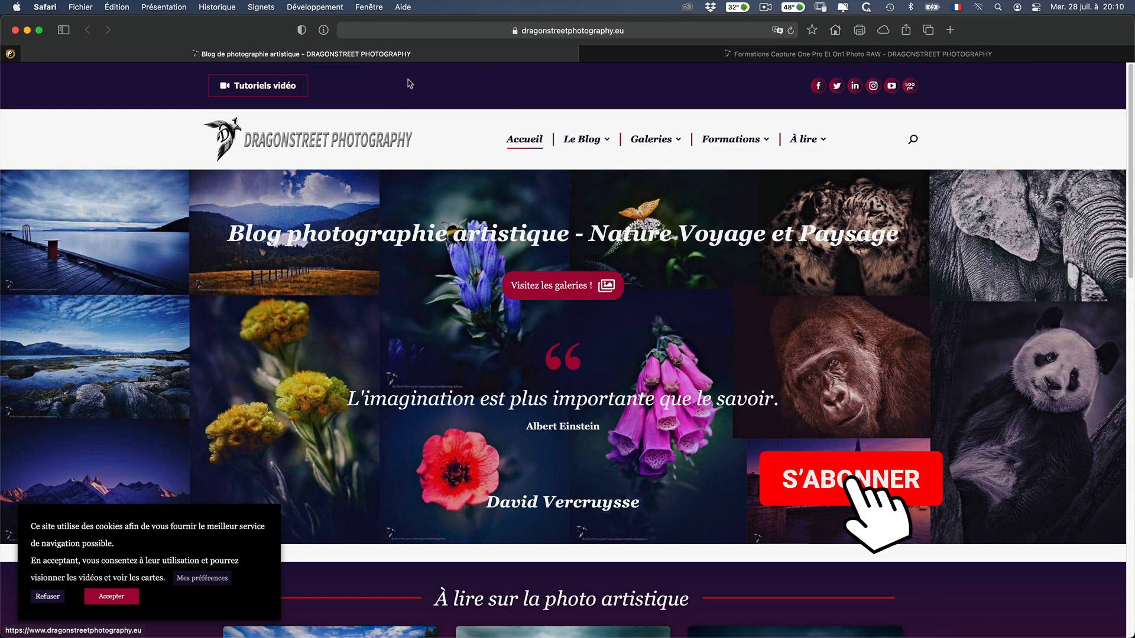
pyautogui.click(628, 60)
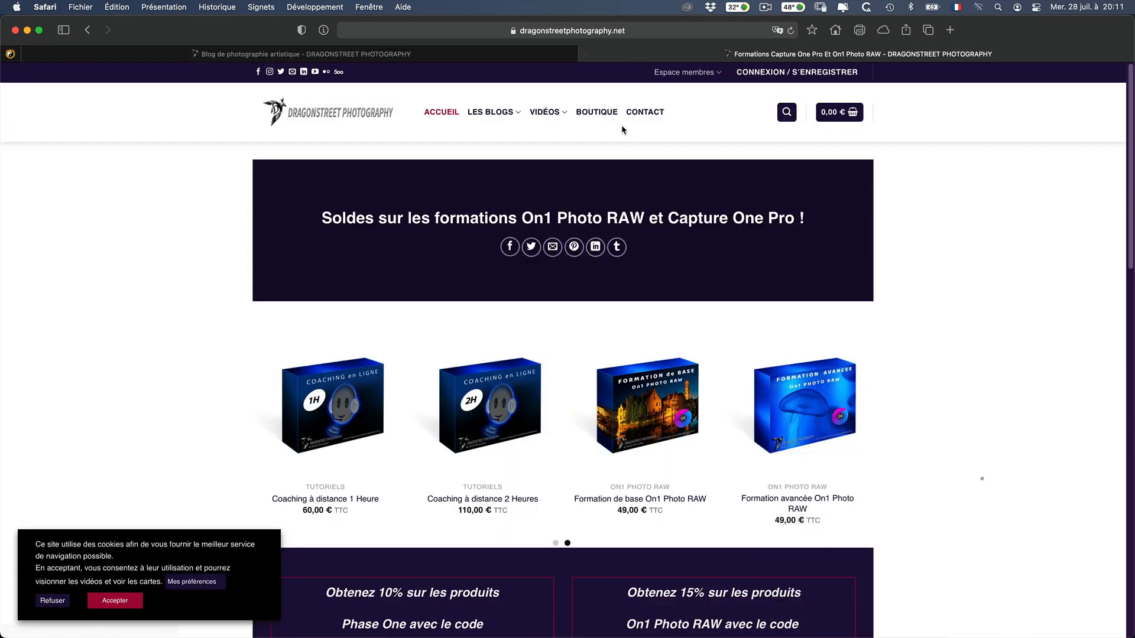